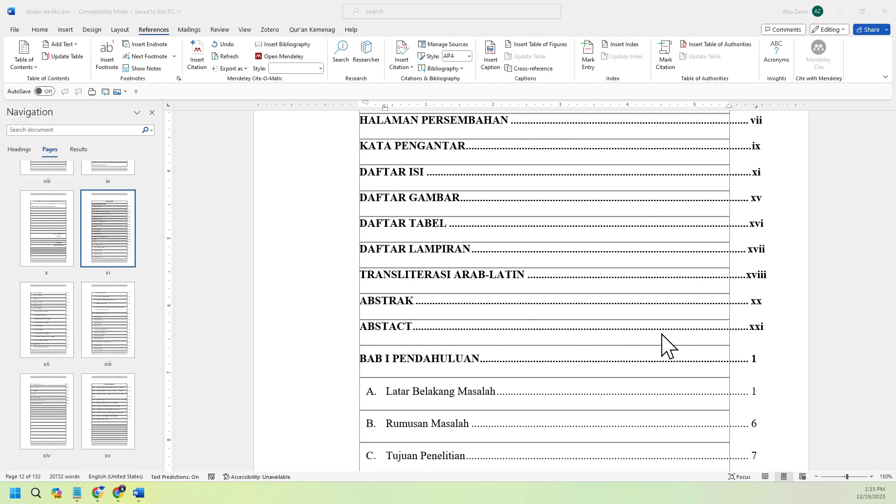
Change the page number of the Tujuan Penelitian entry in the DAFTAR ISI to 6.
{"action": "scroll", "coordinate": [671, 347], "scroll_direction": "up", "scroll_amount": 5}
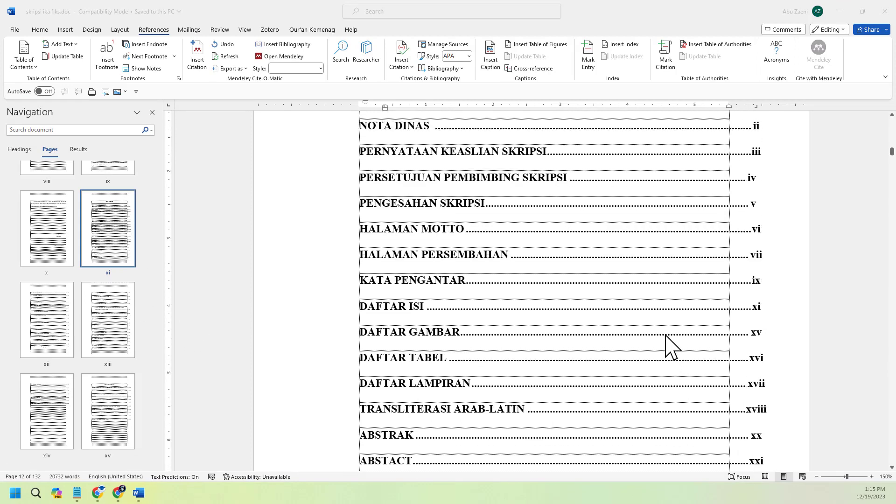
{"action": "scroll", "coordinate": [671, 347], "scroll_direction": "down", "scroll_amount": 2}
{"action": "scroll", "coordinate": [666, 346], "scroll_direction": "up", "scroll_amount": 2}
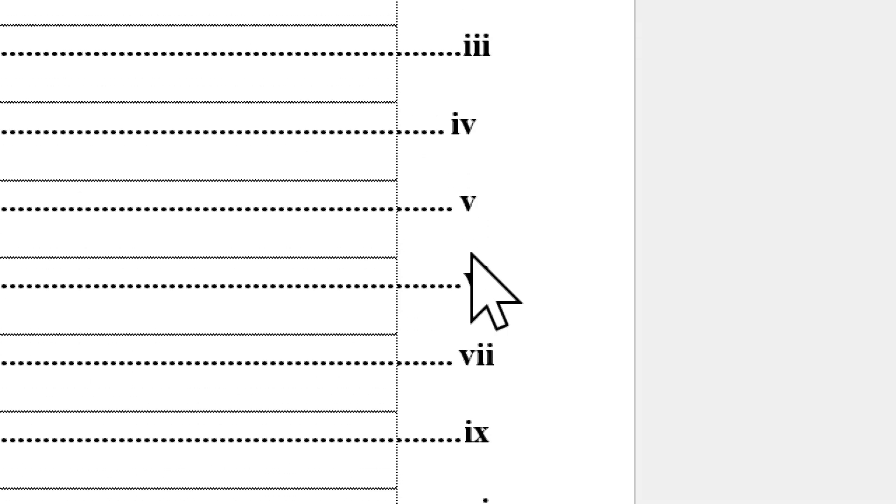
{"action": "scroll", "coordinate": [471, 254], "scroll_direction": "down", "scroll_amount": 2}
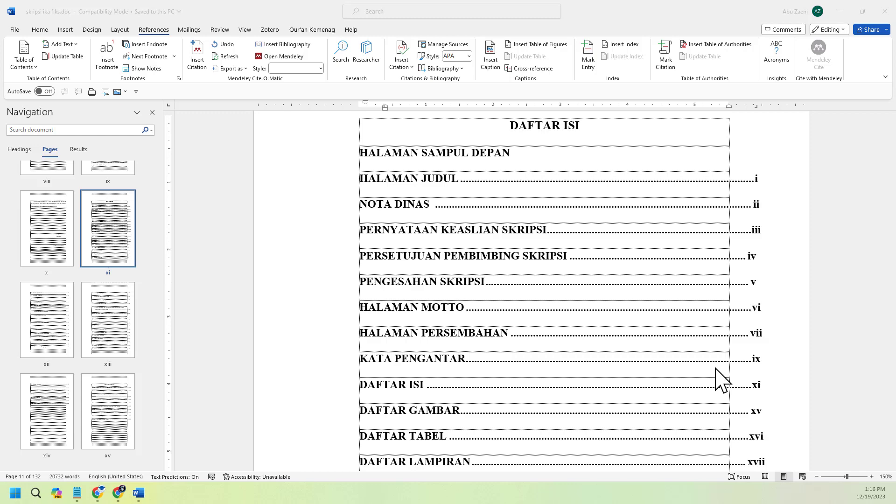
{"action": "scroll", "coordinate": [723, 380], "scroll_direction": "down", "scroll_amount": 10}
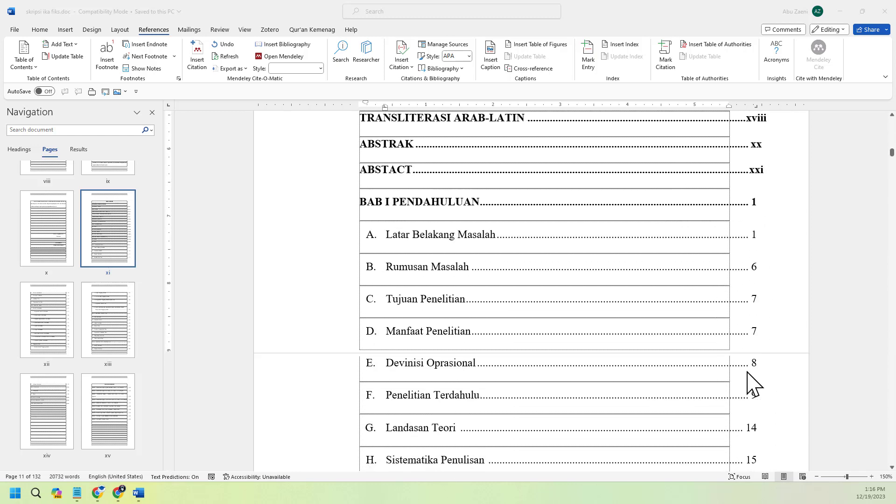
{"action": "scroll", "coordinate": [749, 378], "scroll_direction": "down", "scroll_amount": 2}
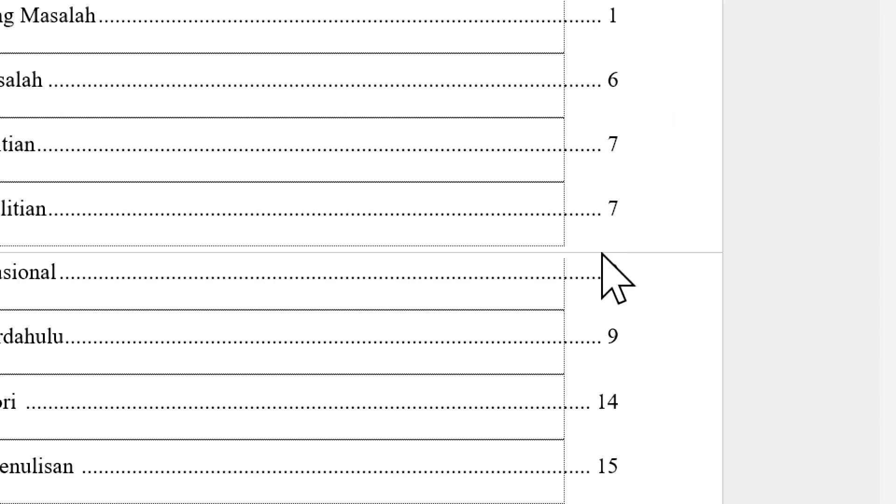
{"action": "scroll", "coordinate": [607, 257], "scroll_direction": "up", "scroll_amount": 2}
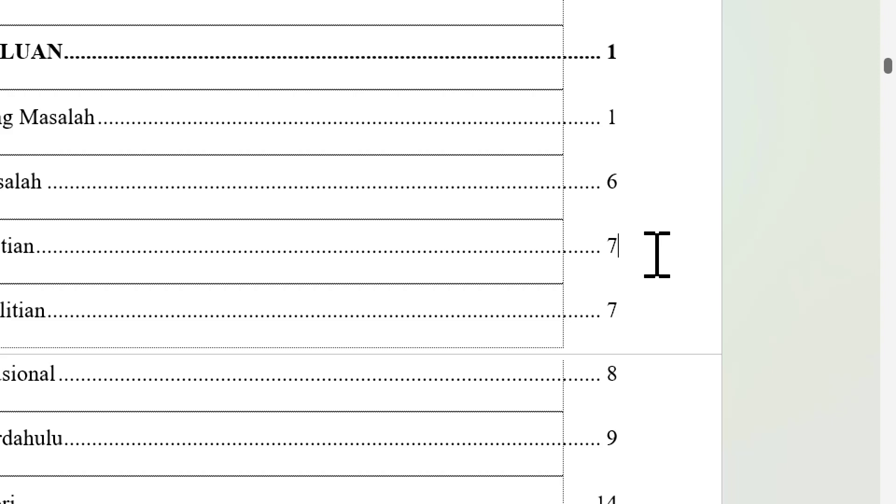
{"action": "key", "text": "BackSpace"}
{"action": "type", "text": "6"}
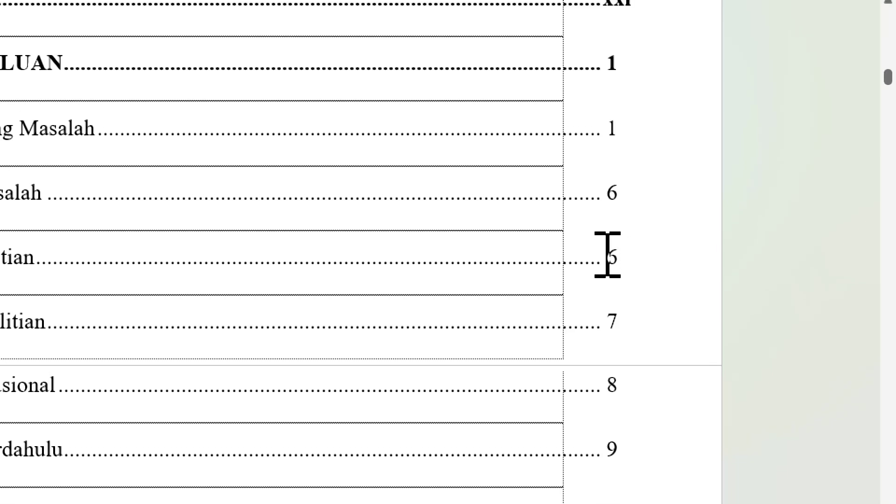
Examine the remaining DAFTAR ISI entries and their page numbers through to the end of the list.
{"action": "scroll", "coordinate": [620, 254], "scroll_direction": "down", "scroll_amount": 5}
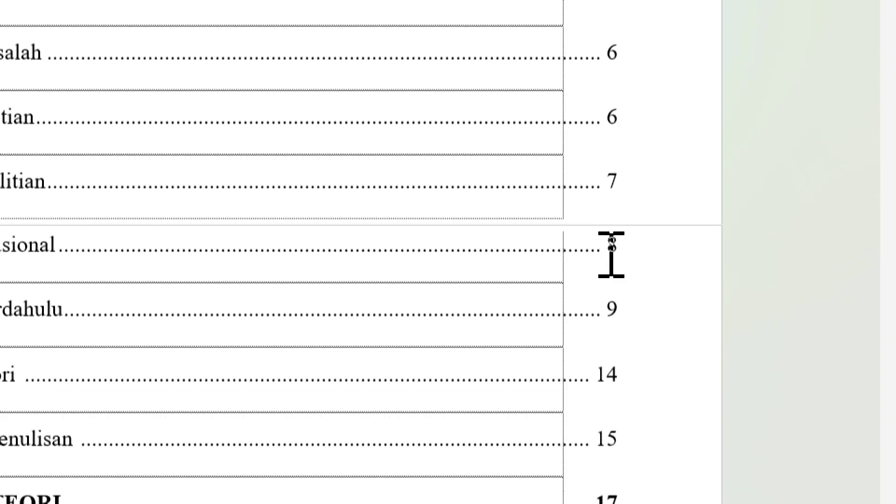
{"action": "scroll", "coordinate": [611, 254], "scroll_direction": "down", "scroll_amount": 8}
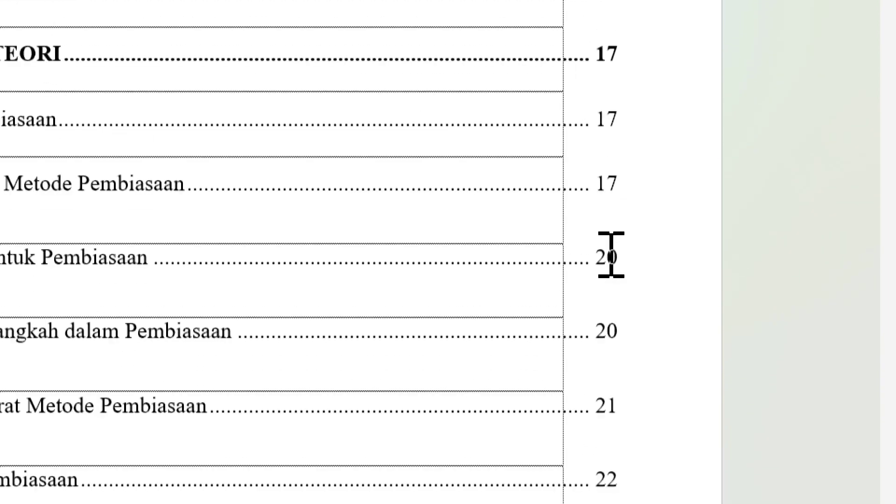
{"action": "scroll", "coordinate": [611, 254], "scroll_direction": "down", "scroll_amount": 11}
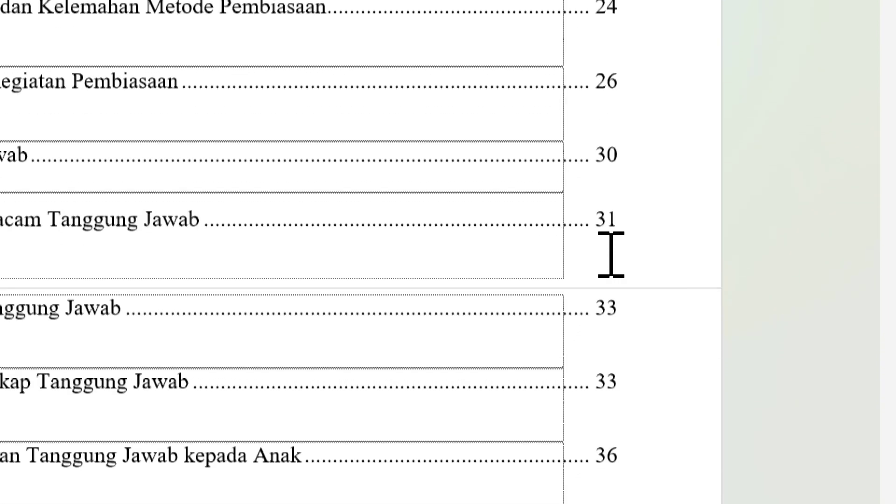
{"action": "scroll", "coordinate": [611, 254], "scroll_direction": "down", "scroll_amount": 11}
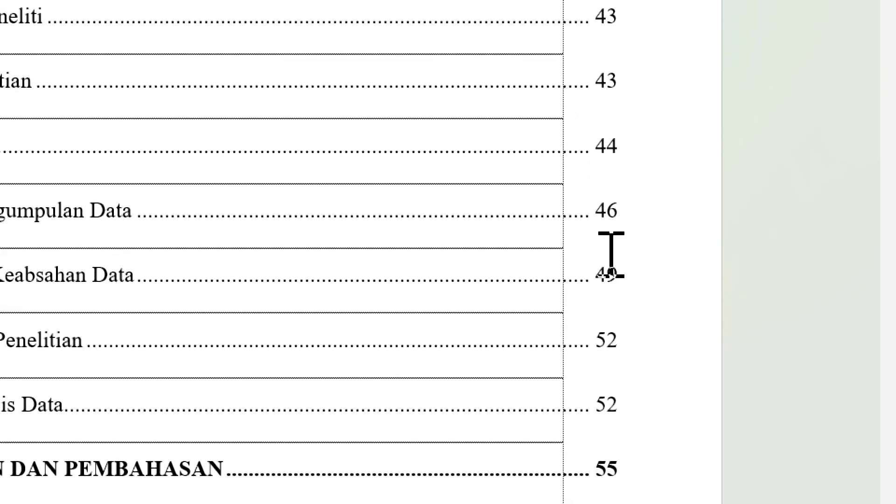
{"action": "scroll", "coordinate": [611, 254], "scroll_direction": "down", "scroll_amount": 6}
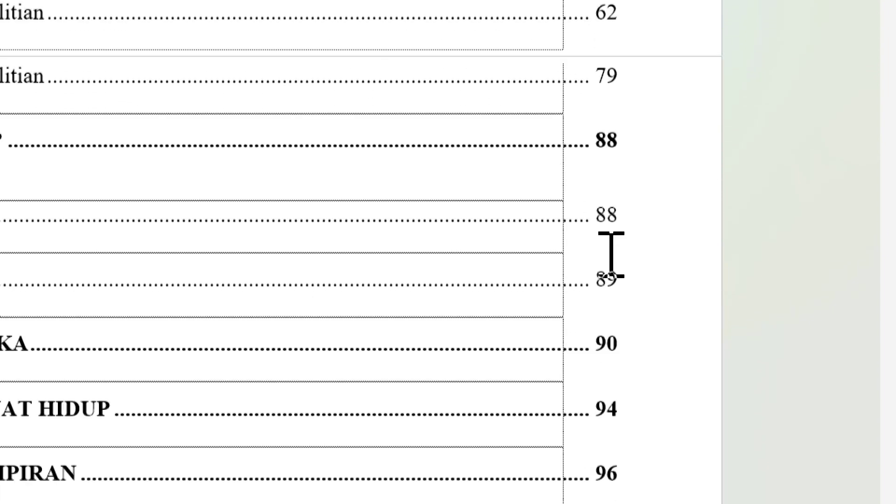
{"action": "scroll", "coordinate": [611, 254], "scroll_direction": "down", "scroll_amount": 1}
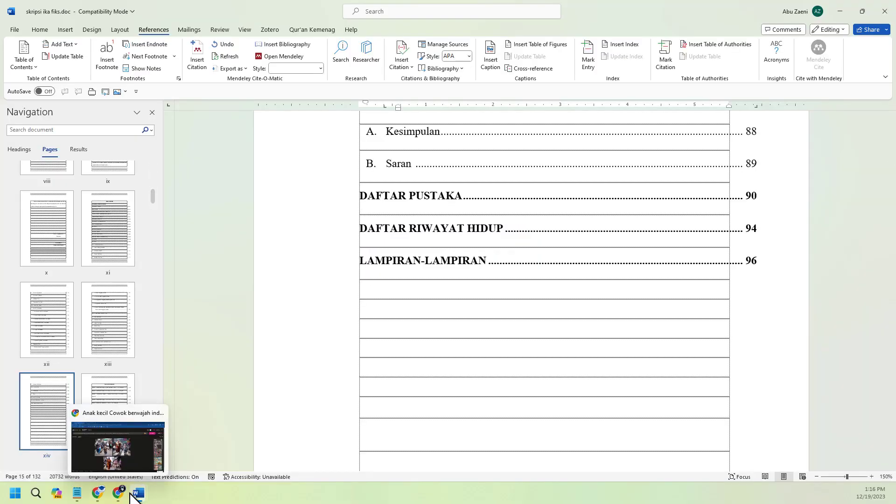
Switch to the Document1 window and correct the misspelled word in its first line to "proposal".
{"action": "mouse_move", "coordinate": [137, 495]}
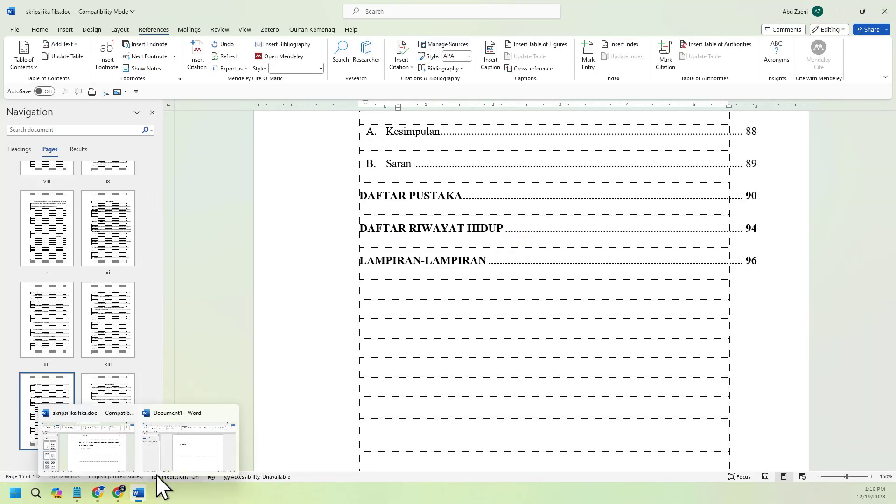
{"action": "left_click", "coordinate": [190, 463]}
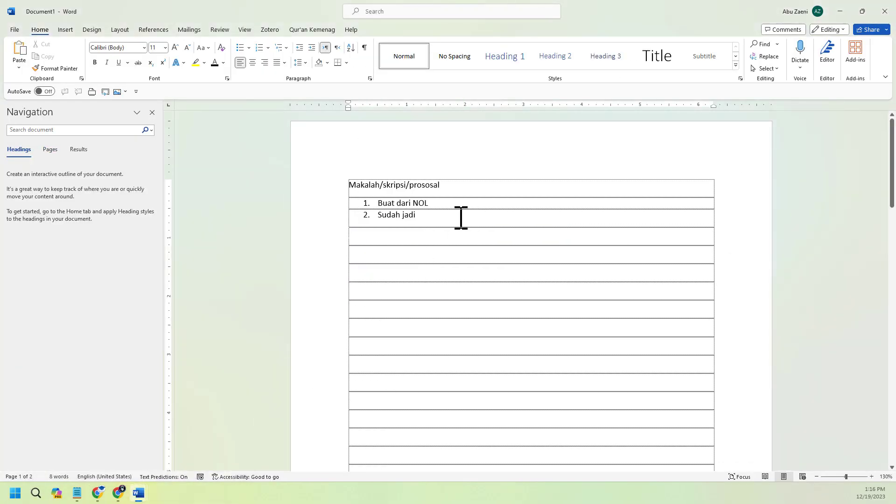
{"action": "scroll", "coordinate": [461, 217], "scroll_direction": "up", "scroll_amount": 6}
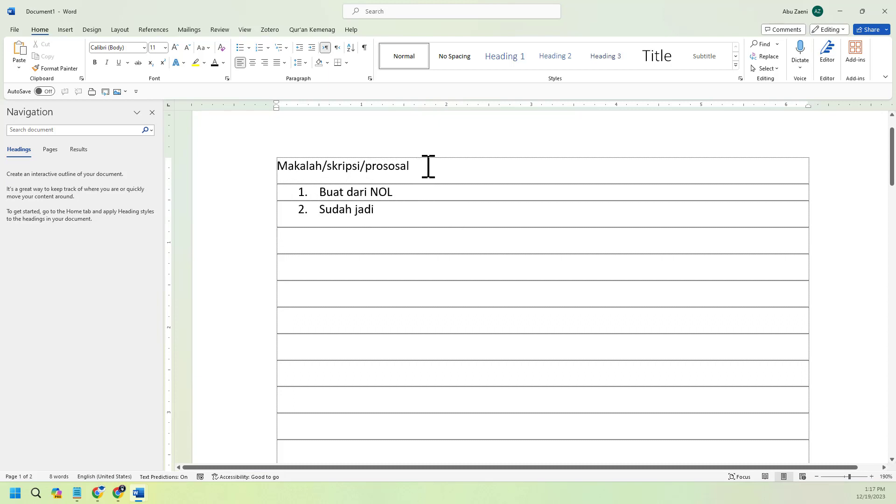
{"action": "left_click", "coordinate": [389, 170]}
{"action": "key", "text": "BackSpace"}
{"action": "type", "text": "p"}
{"action": "left_click_drag", "start_coordinate": [400, 216], "coordinate": [318, 201]}
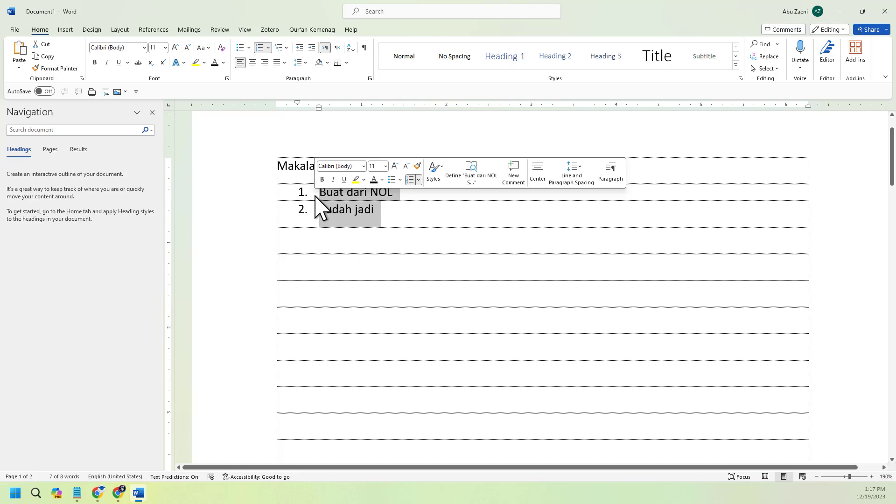
{"action": "left_click", "coordinate": [392, 238]}
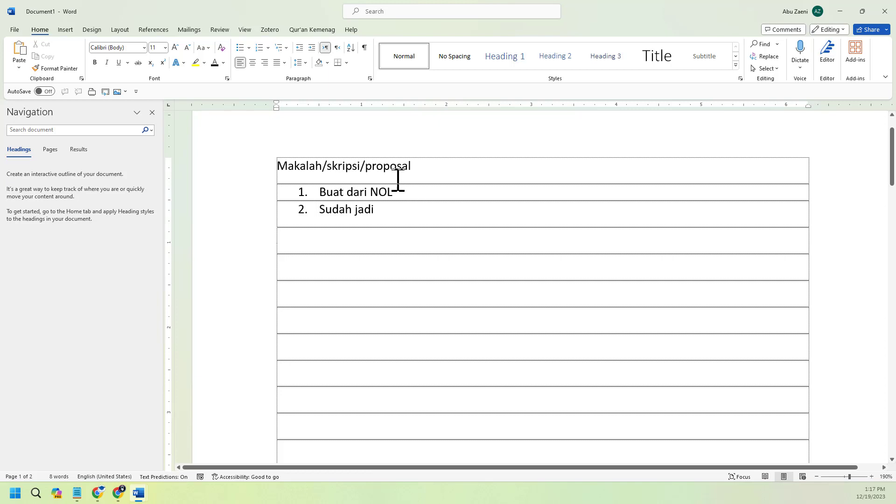
{"action": "left_click_drag", "start_coordinate": [404, 191], "coordinate": [320, 191]}
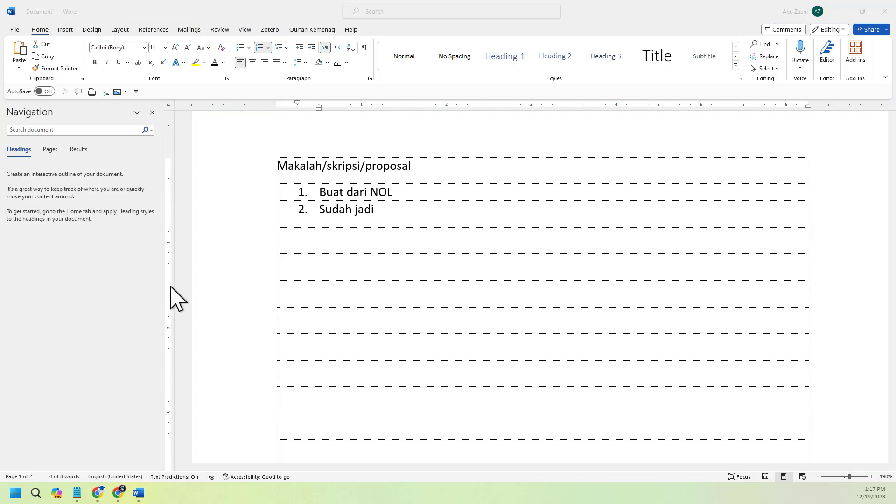
Place the text cursor on the empty line of page 2.
{"action": "scroll", "coordinate": [360, 304], "scroll_direction": "down", "scroll_amount": 8}
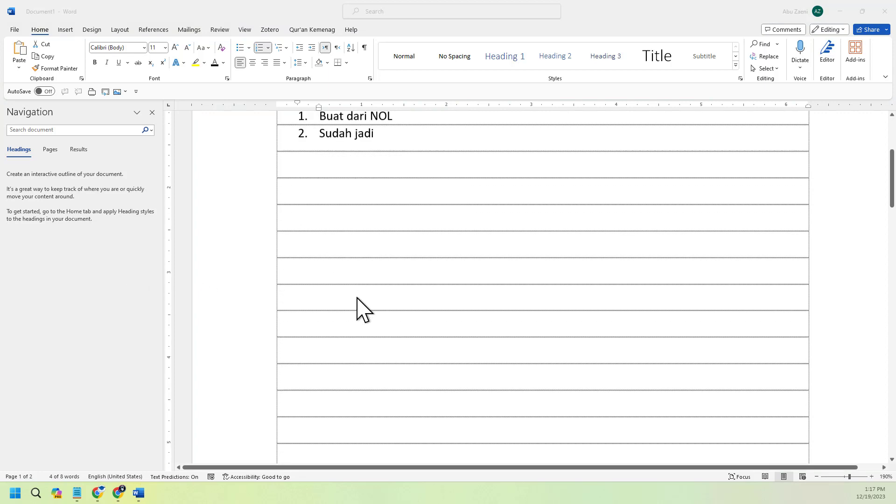
{"action": "scroll", "coordinate": [357, 299], "scroll_direction": "down", "scroll_amount": 7}
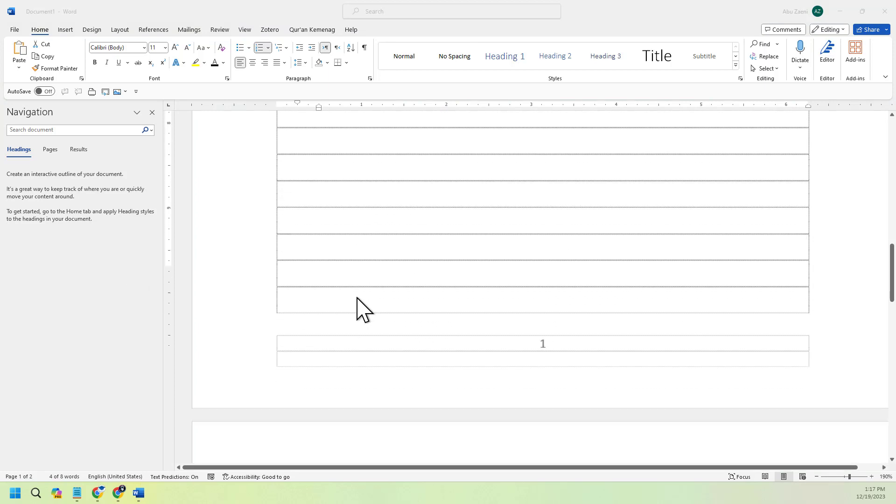
{"action": "scroll", "coordinate": [345, 313], "scroll_direction": "down", "scroll_amount": 2}
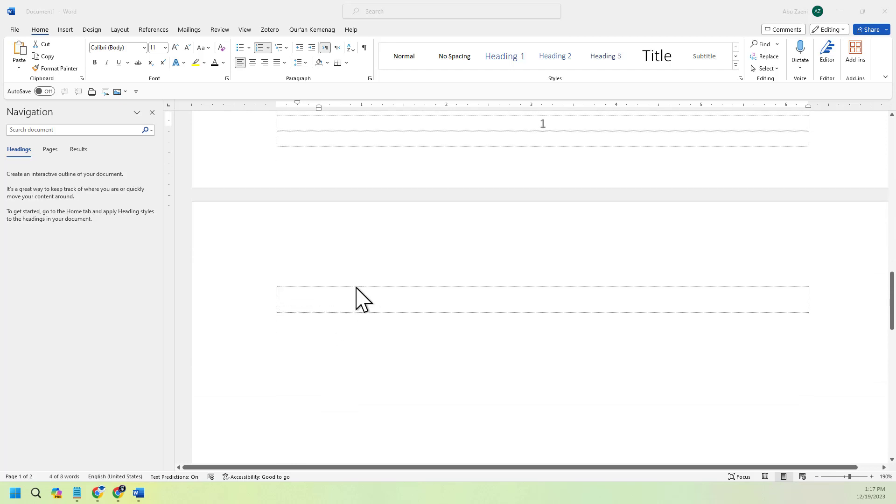
{"action": "scroll", "coordinate": [356, 287], "scroll_direction": "up", "scroll_amount": 3}
{"action": "scroll", "coordinate": [356, 292], "scroll_direction": "down", "scroll_amount": 3}
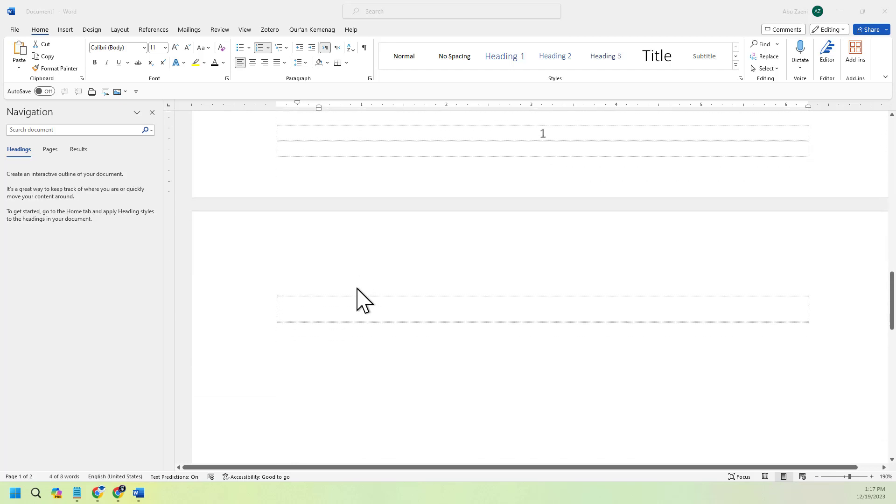
{"action": "left_click", "coordinate": [344, 312]}
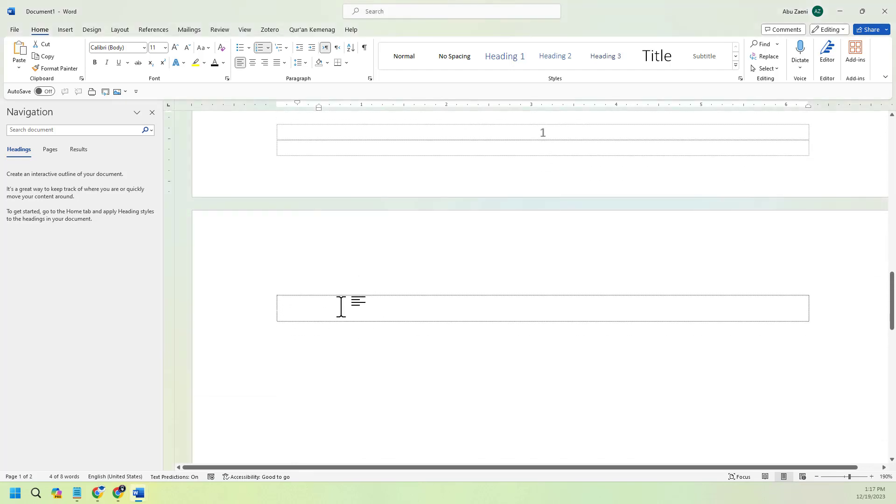
{"action": "left_click", "coordinate": [341, 307]}
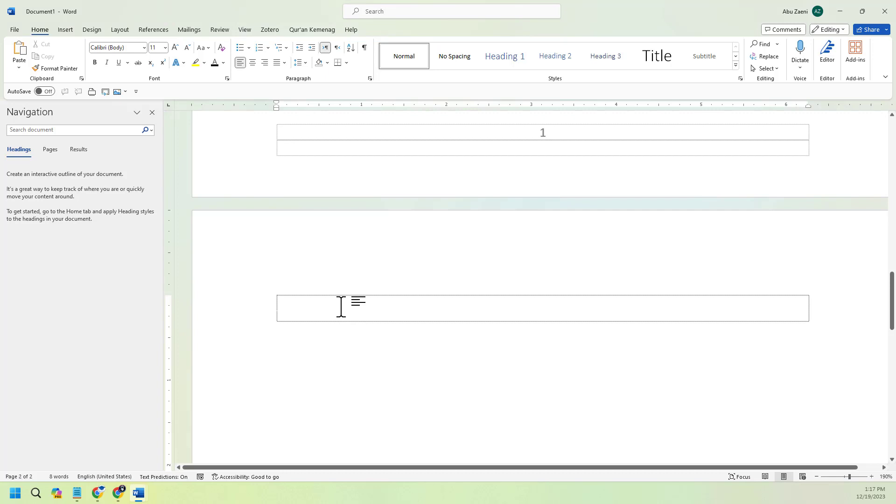
{"action": "type", "text": "LATAR"}
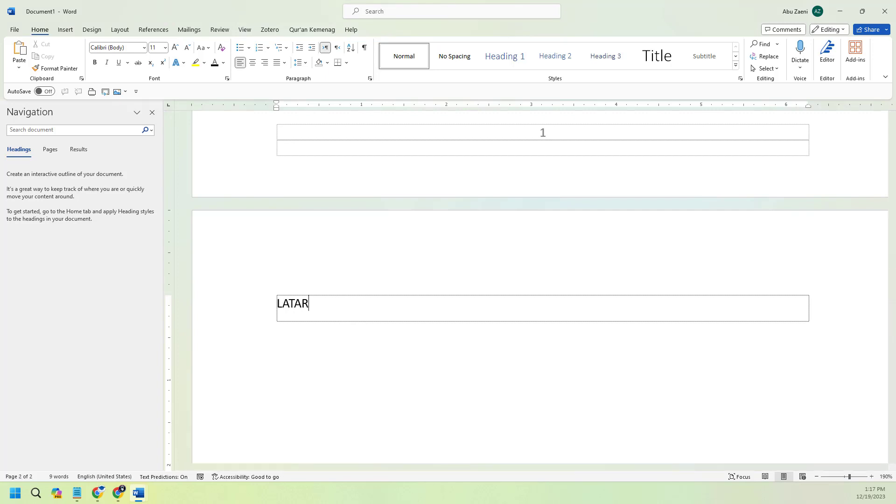
{"action": "type", "text": " BELAKANG"}
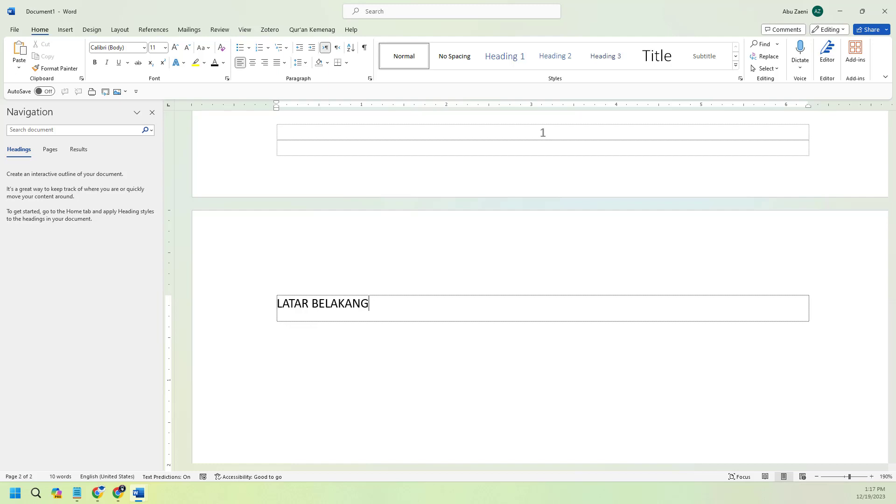
{"action": "key", "text": "Tab"}
{"action": "type", "text": "RUMUSAN"}
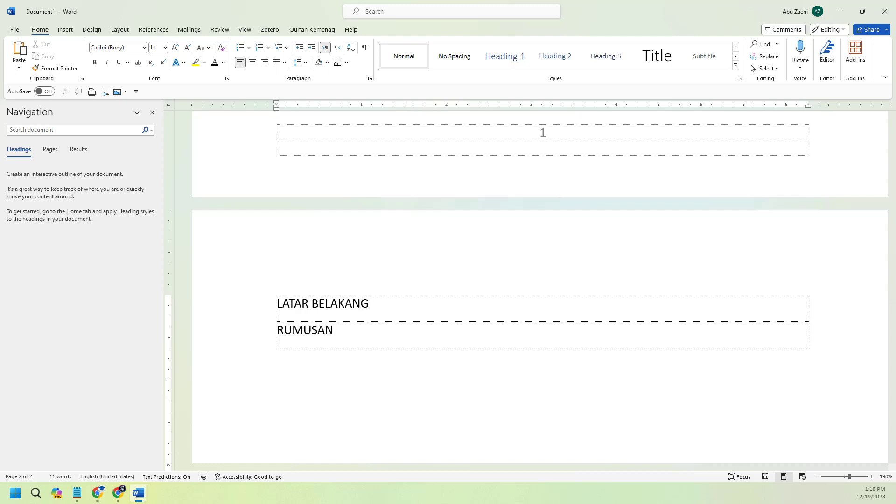
{"action": "key", "text": "BackSpace"}
{"action": "key", "text": "BackSpace"}
{"action": "key", "text": "BackSpace"}
{"action": "key", "text": "BackSpace"}
{"action": "key", "text": "BackSpace"}
{"action": "key", "text": "BackSpace"}
{"action": "key", "text": "BackSpace"}
{"action": "key", "text": "BackSpace"}
{"action": "key", "text": "BackSpace"}
{"action": "key", "text": "BackSpace"}
{"action": "key", "text": "BackSpace"}
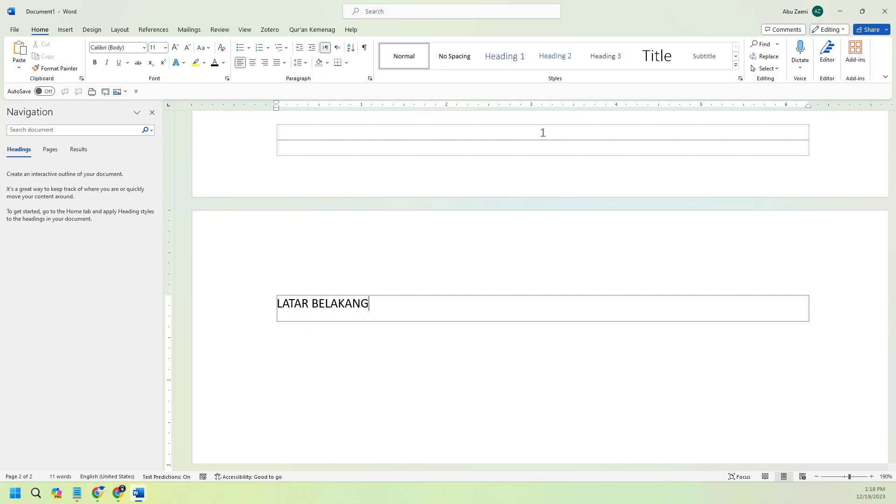
{"action": "key", "text": "BackSpace"}
{"action": "key", "text": "BackSpace"}
{"action": "key", "text": "BackSpace"}
{"action": "key", "text": "BackSpace"}
{"action": "key", "text": "BackSpace"}
{"action": "key", "text": "BackSpace"}
{"action": "key", "text": "BackSpace"}
{"action": "key", "text": "BackSpace"}
{"action": "key", "text": "BackSpace"}
{"action": "key", "text": "BackSpace"}
{"action": "key", "text": "BackSpace"}
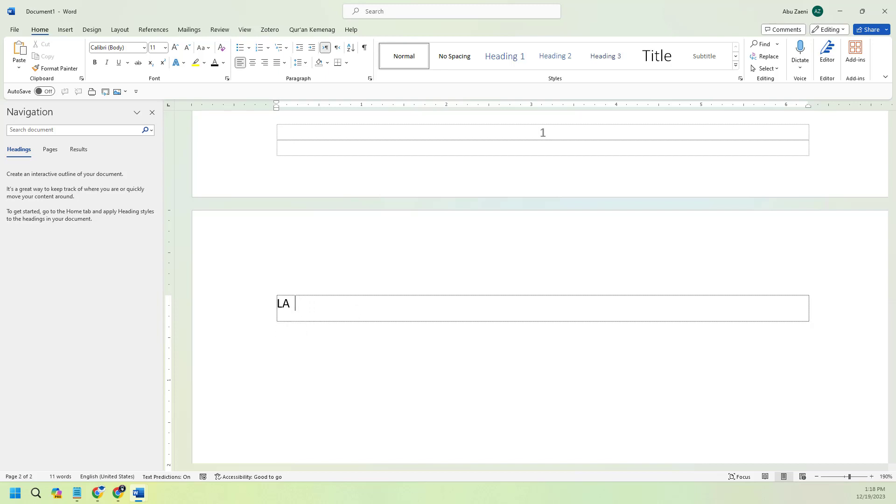
Write the chapter headings "BAB I PENDAHULUAN" and "BAB II DASAR TEORI" on separate lines of page 2.
{"action": "type", "text": "BAB "}
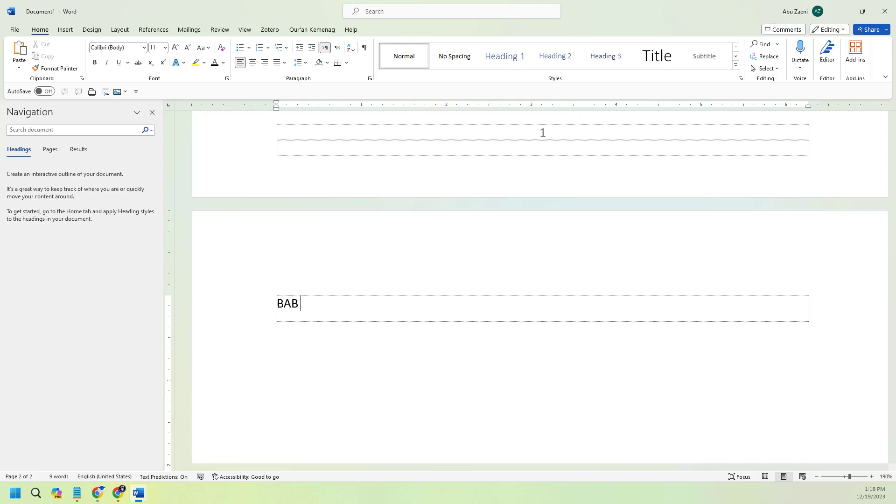
{"action": "type", "text": "I "}
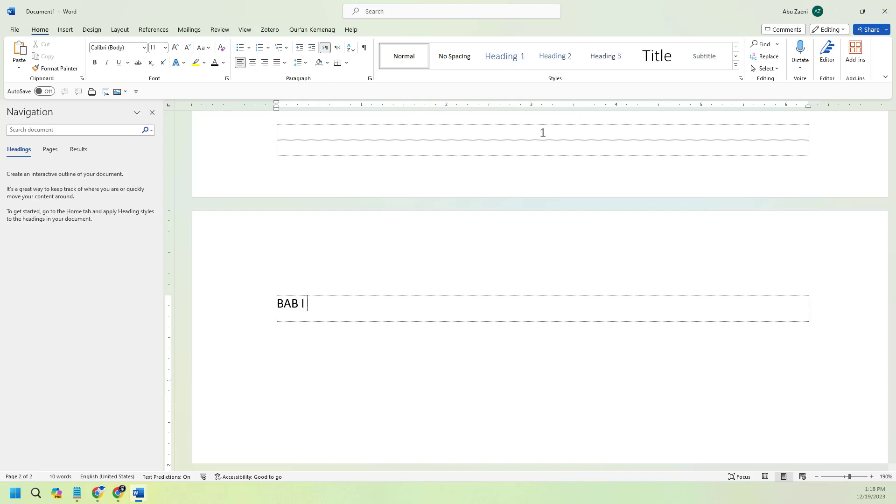
{"action": "type", "text": "PENDAHULUAN"}
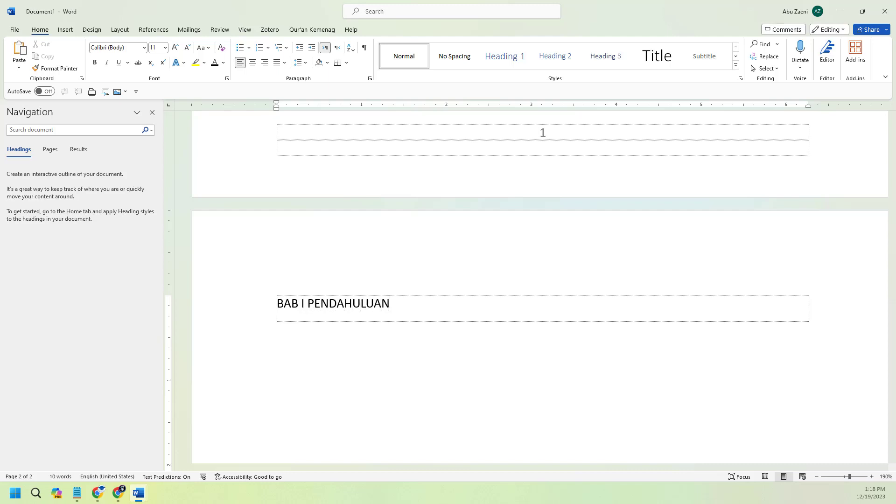
{"action": "key", "text": "Tab"}
{"action": "type", "text": "BAB II"}
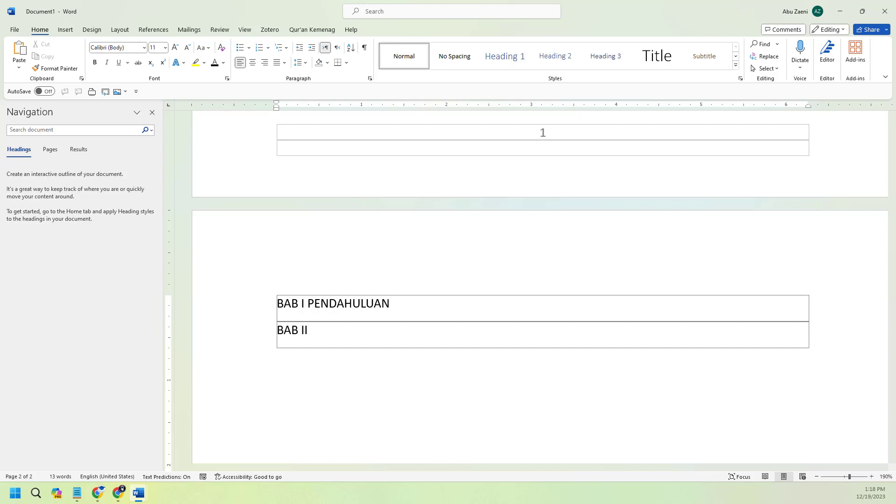
{"action": "type", "text": " DASAR TEORI"}
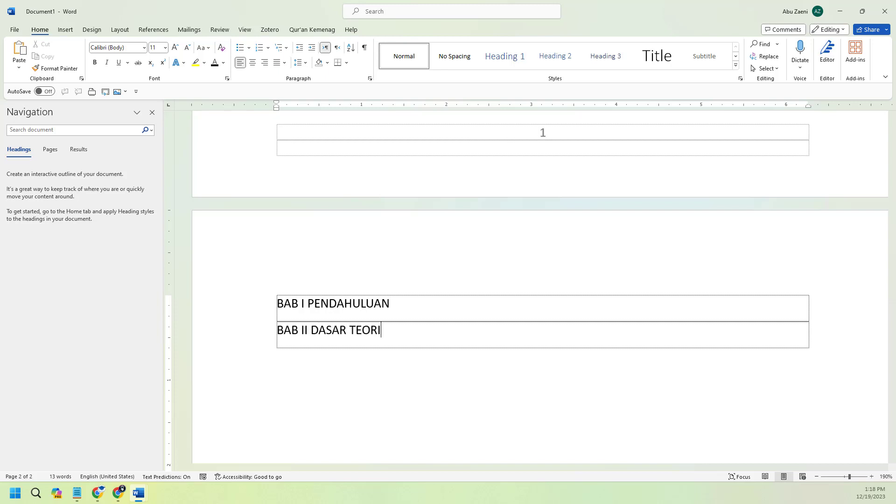
Add the chapter heading "BAB III METODE" on a new line below "BAB II DASAR TEORI".
{"action": "key", "text": "Tab"}
{"action": "type", "text": "BAB "}
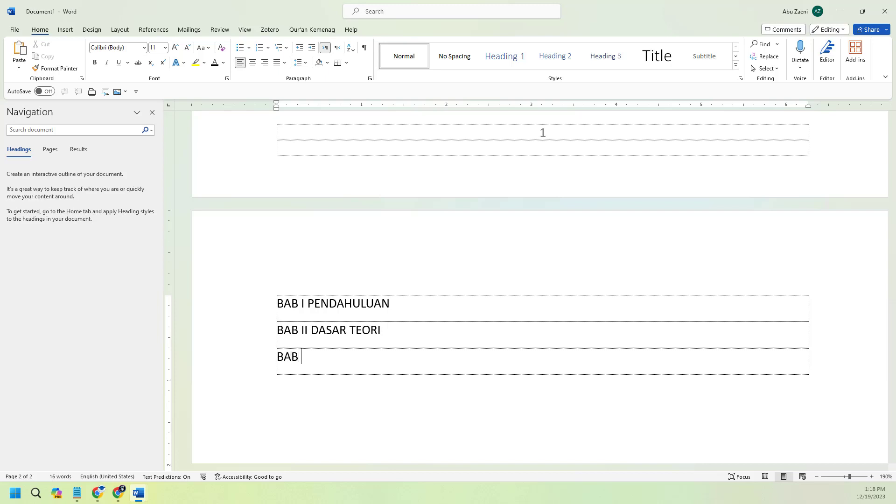
{"action": "type", "text": "III METODE"}
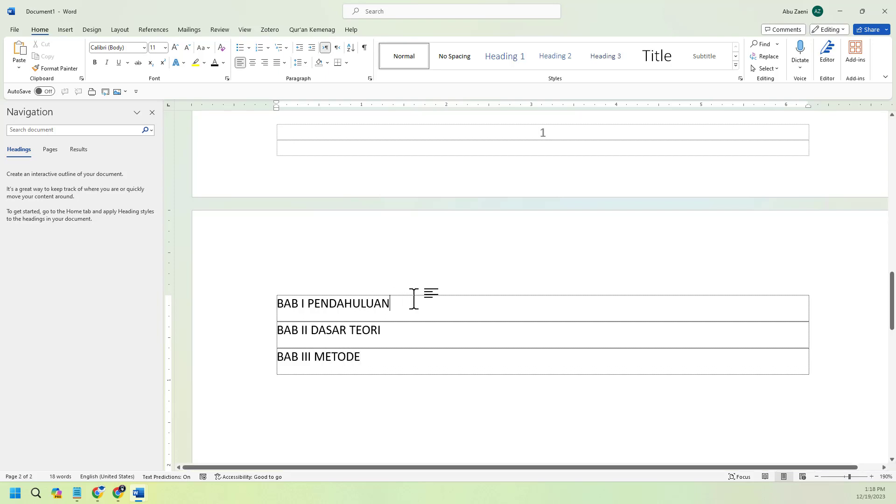
Insert the subheadings "Latar belakang", "Rumusan" and "Tujuan" on separate lines below "BAB I PENDAHULUAN".
{"action": "key", "text": "Return"}
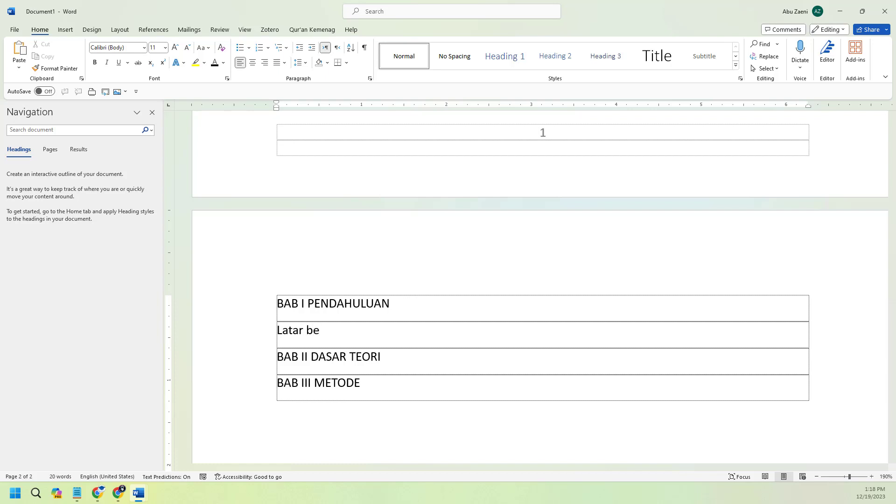
{"action": "key", "text": "Return"}
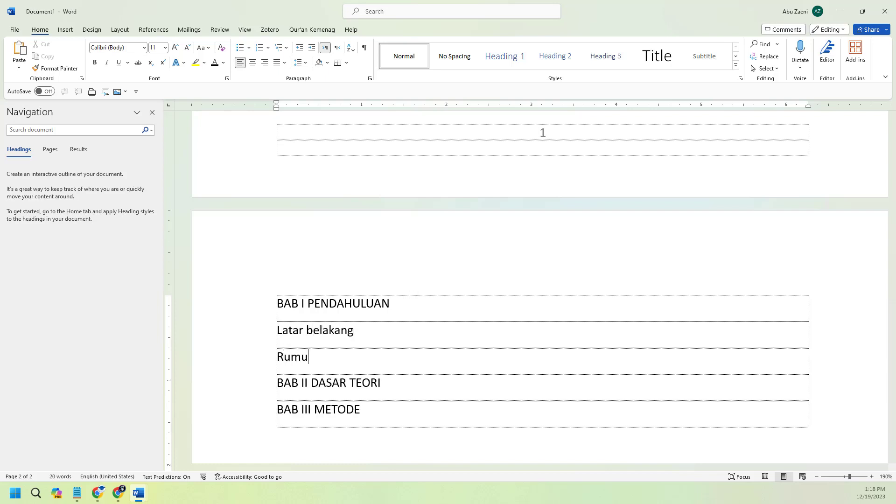
{"action": "key", "text": "Return"}
{"action": "type", "text": "\\"}
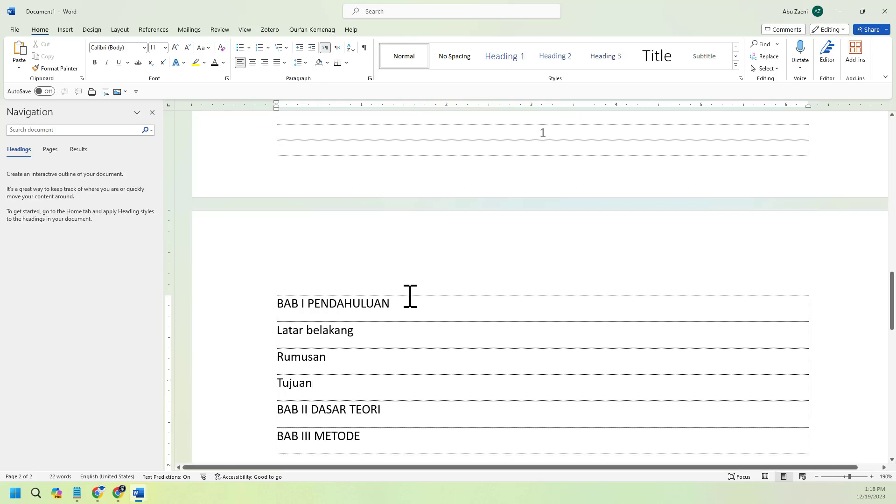
Insert the subheadings "Pengertian media" and "Pengertian belajar" on separate lines below "BAB II DASAR TEORI".
{"action": "scroll", "coordinate": [426, 314], "scroll_direction": "down", "scroll_amount": 3}
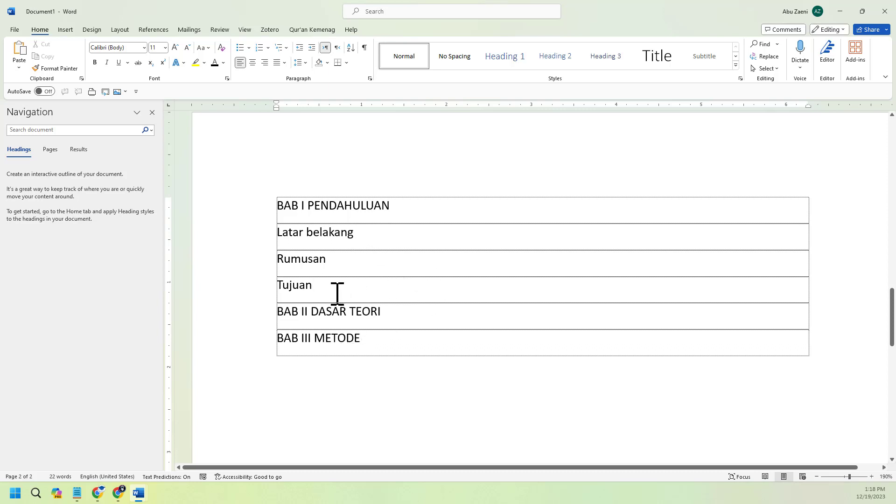
{"action": "left_click_drag", "start_coordinate": [320, 283], "coordinate": [270, 236]}
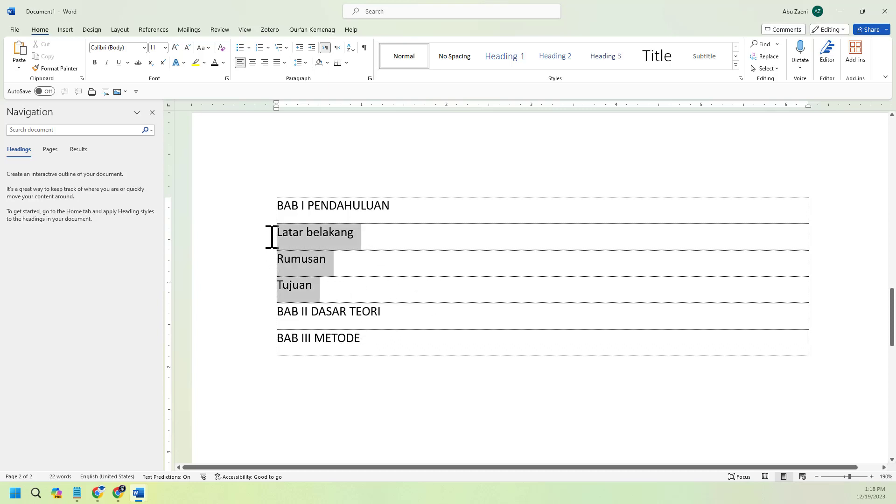
{"action": "left_click", "coordinate": [410, 323]}
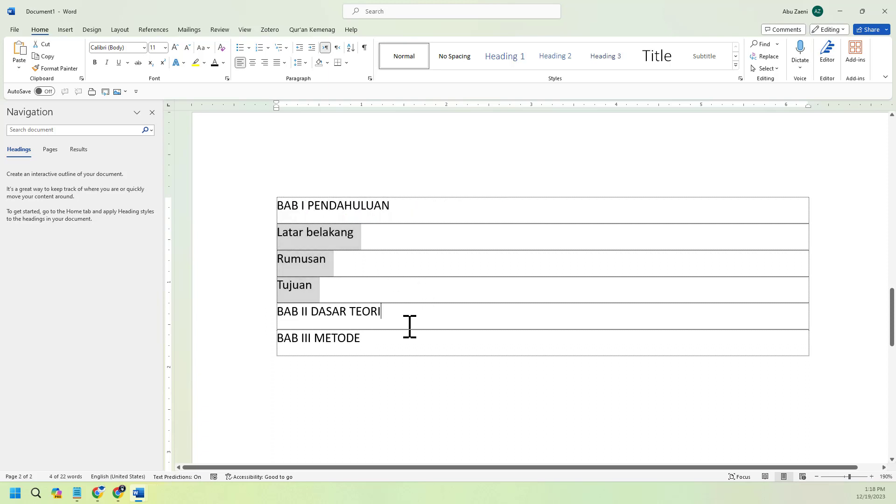
{"action": "key", "text": "Return"}
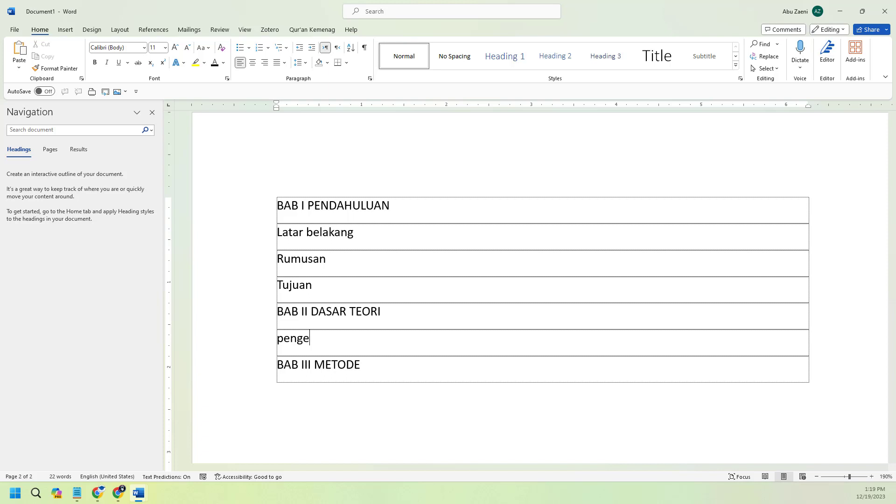
{"action": "type", "text": "pengertian media"}
{"action": "key", "text": "Return"}
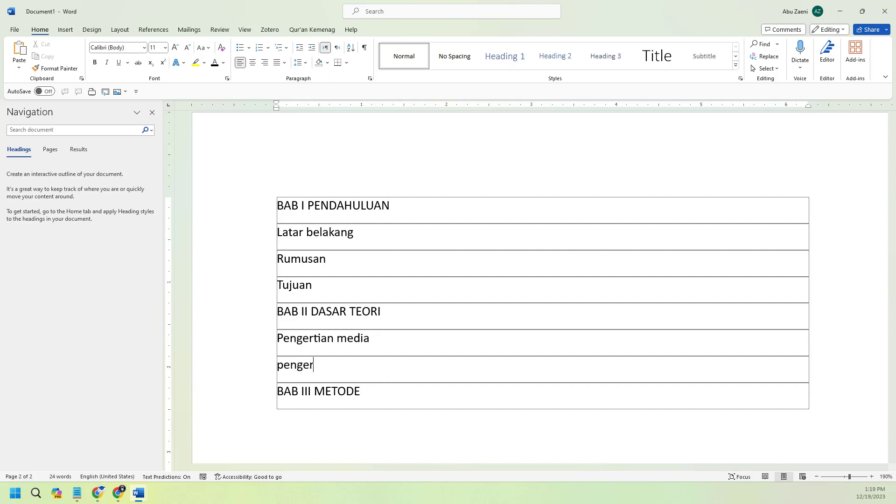
{"action": "type", "text": "pengertian b"}
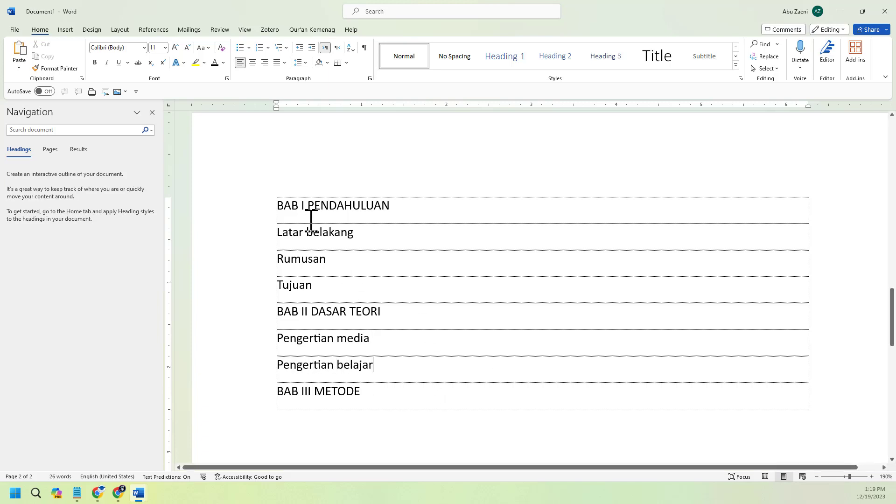
Apply the Heading 1 style to "BAB I PENDAHULUAN" and format it as bold black Times New Roman, size 12.
{"action": "left_click_drag", "start_coordinate": [281, 205], "coordinate": [390, 204]}
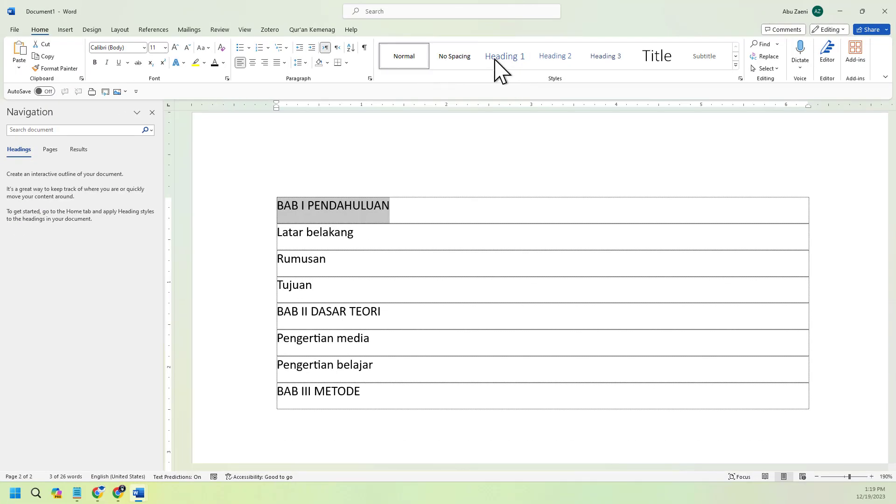
{"action": "left_click", "coordinate": [499, 59]}
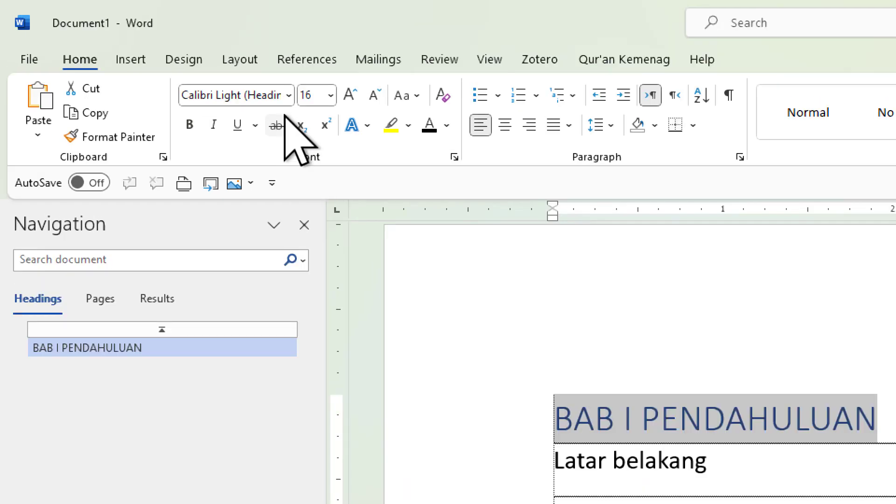
{"action": "left_click", "coordinate": [289, 96]}
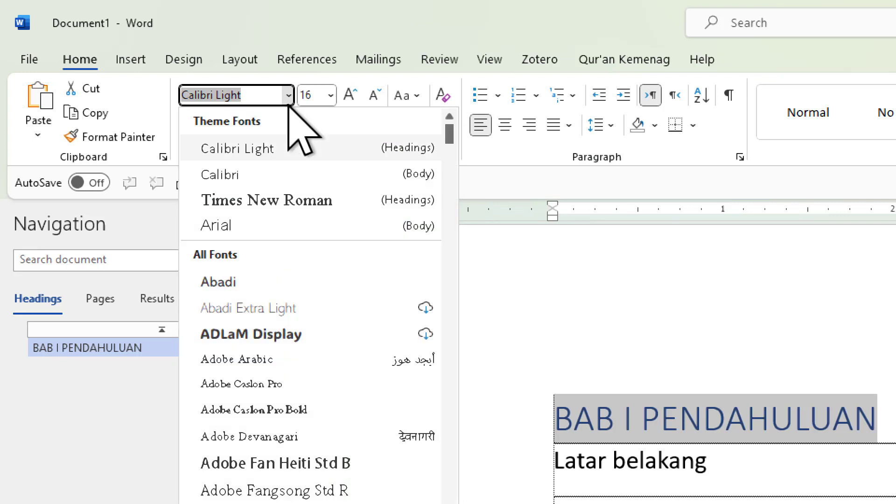
{"action": "left_click", "coordinate": [292, 198]}
{"action": "left_click", "coordinate": [330, 96]}
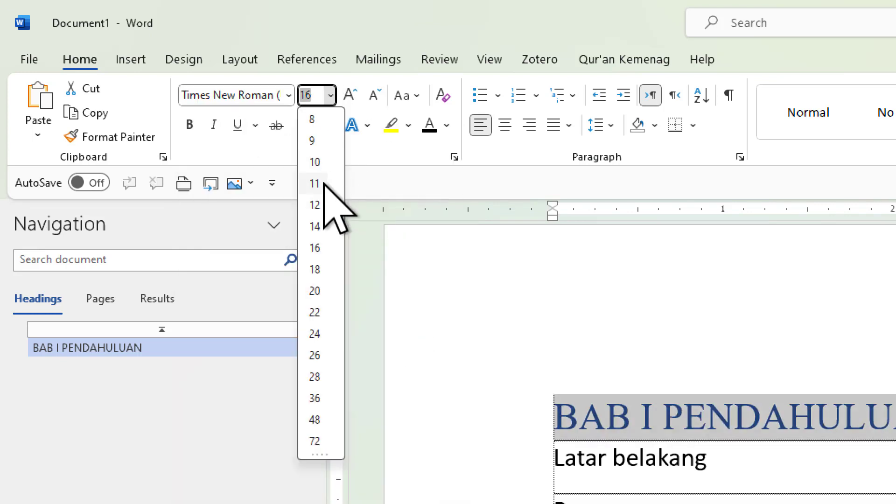
{"action": "left_click", "coordinate": [317, 208]}
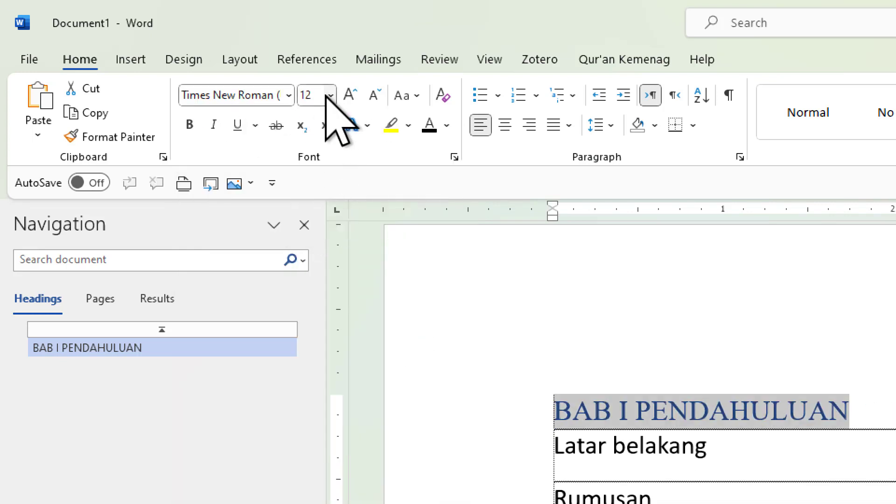
{"action": "left_click", "coordinate": [190, 133]}
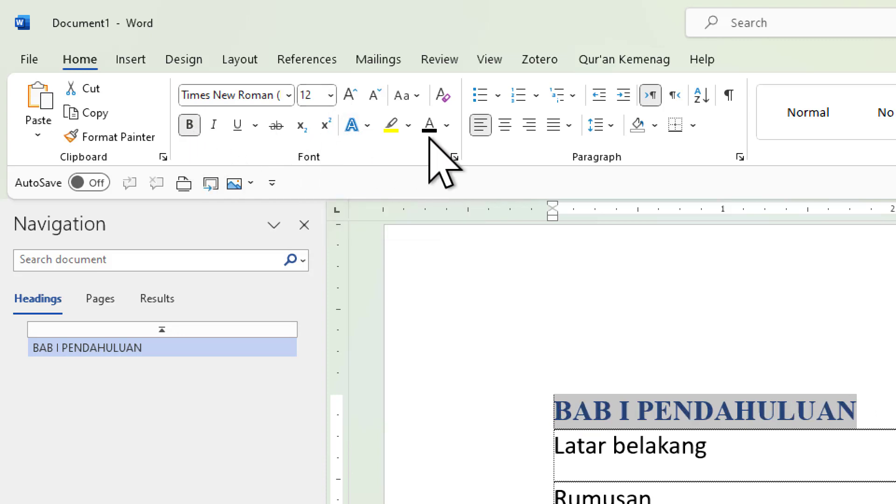
{"action": "left_click", "coordinate": [429, 130]}
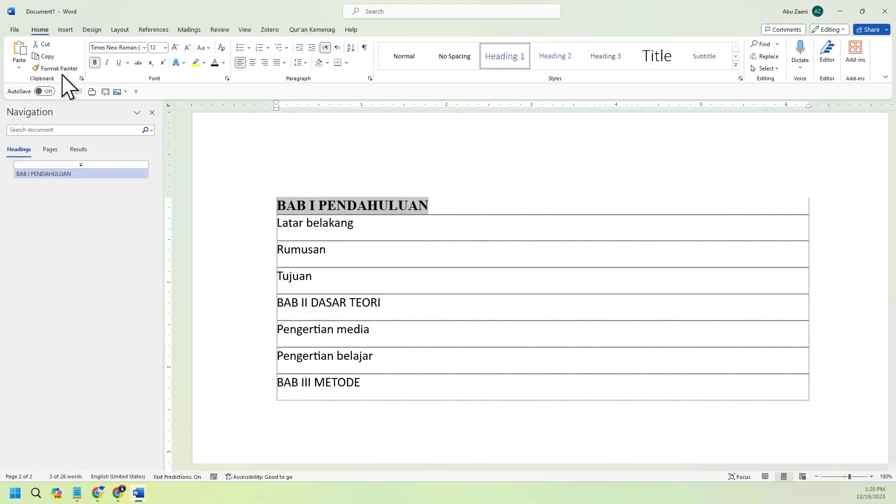
Copy the formatting of "BAB I PENDAHULUAN" to "BAB II DASAR TEORI" and "BAB III METODE" with Format Painter.
{"action": "left_click", "coordinate": [56, 68]}
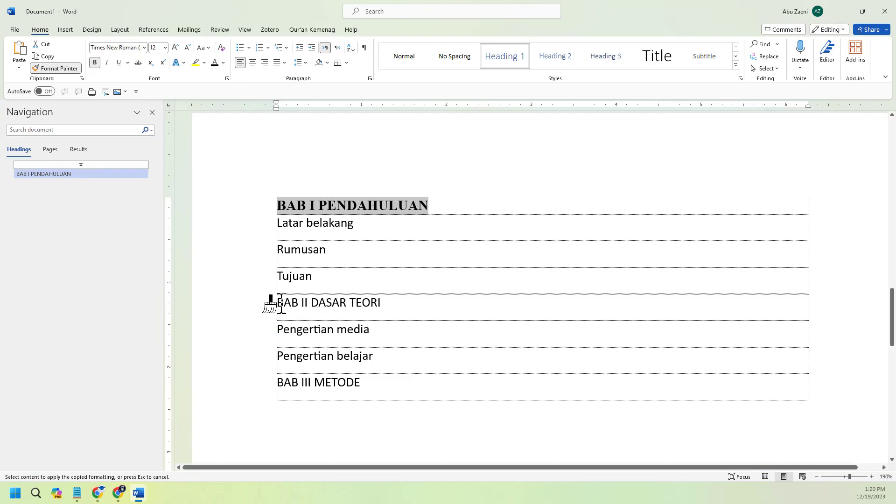
{"action": "left_click_drag", "start_coordinate": [281, 304], "coordinate": [322, 302]}
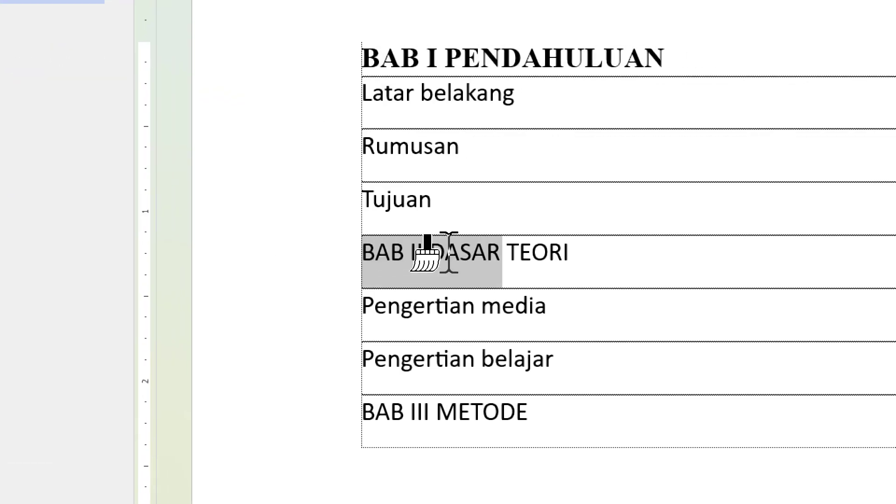
{"action": "left_click_drag", "start_coordinate": [449, 252], "coordinate": [555, 252]}
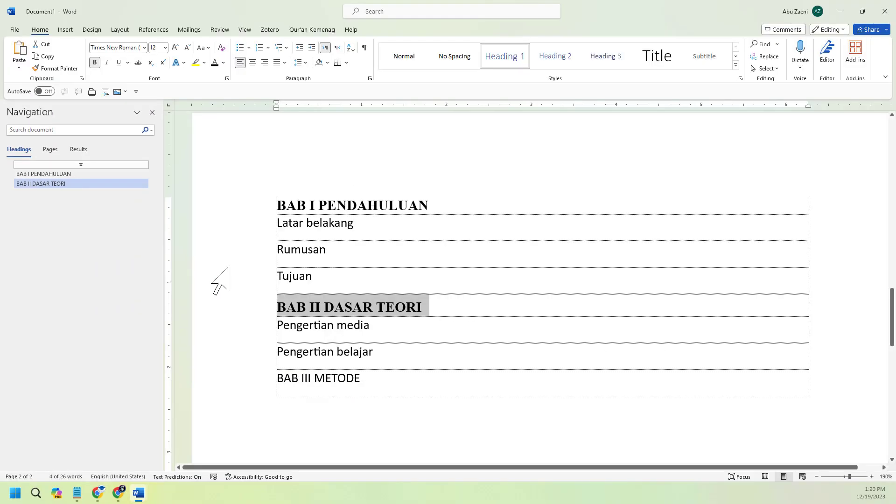
{"action": "left_click", "coordinate": [56, 69]}
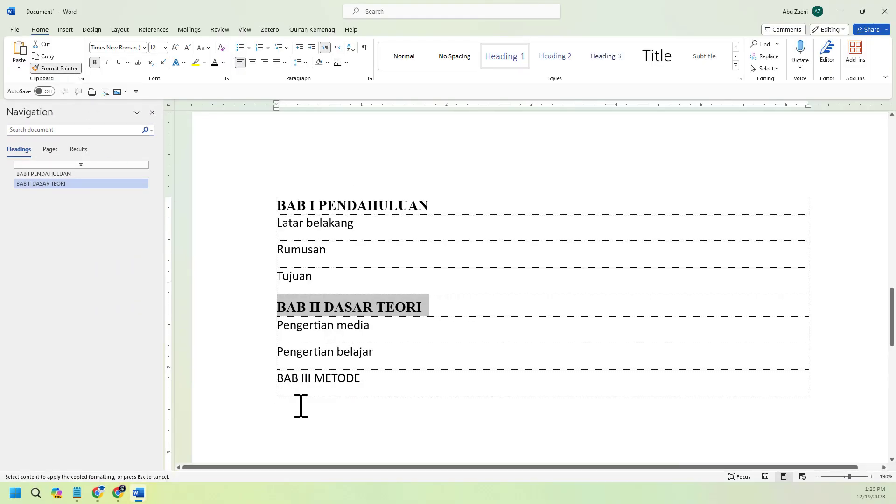
{"action": "mouse_move", "coordinate": [357, 378]}
{"action": "left_mouse_down"}
{"action": "mouse_move", "coordinate": [286, 376]}
{"action": "mouse_move", "coordinate": [285, 391]}
{"action": "left_mouse_up"}
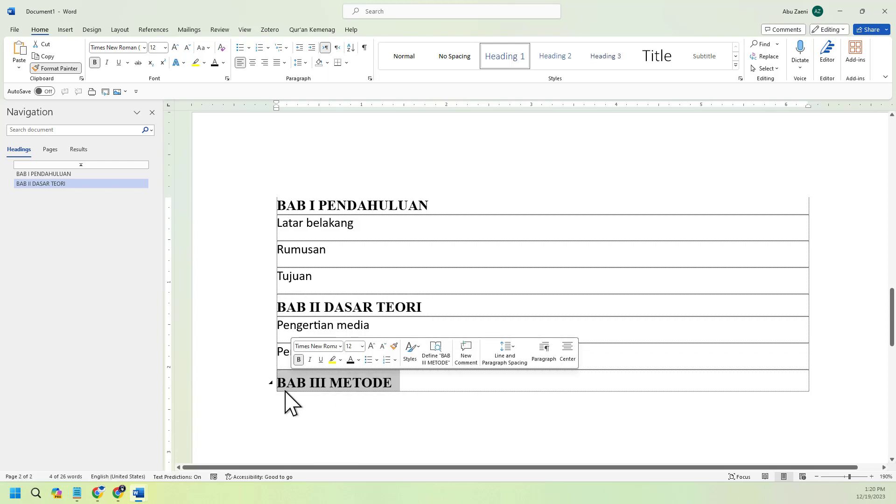
{"action": "left_click", "coordinate": [357, 405]}
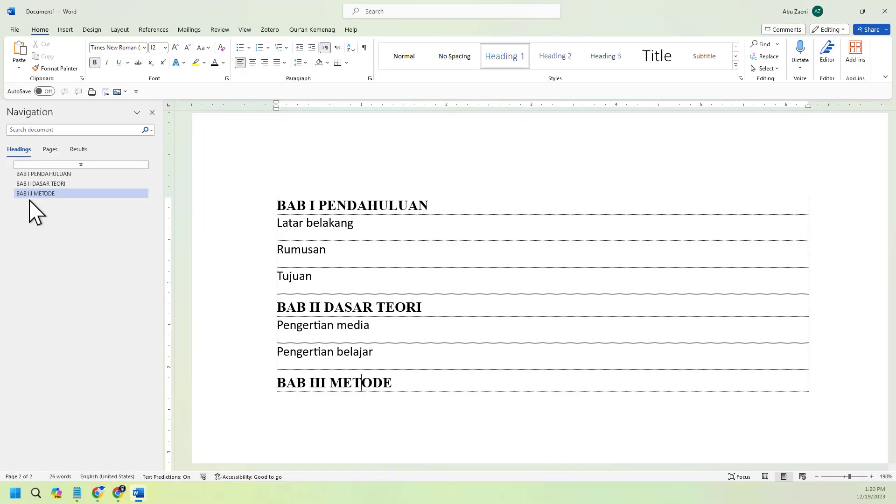
Close the Navigation pane and display it again.
{"action": "left_click", "coordinate": [152, 112]}
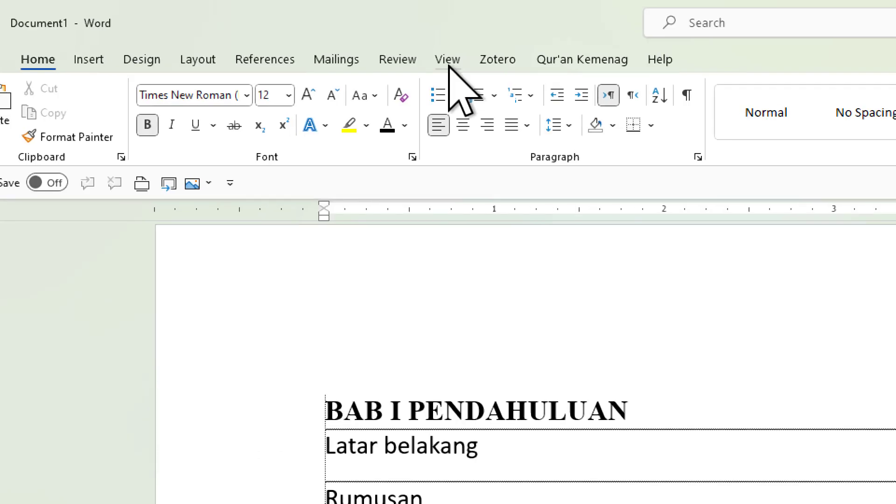
{"action": "left_click", "coordinate": [449, 66]}
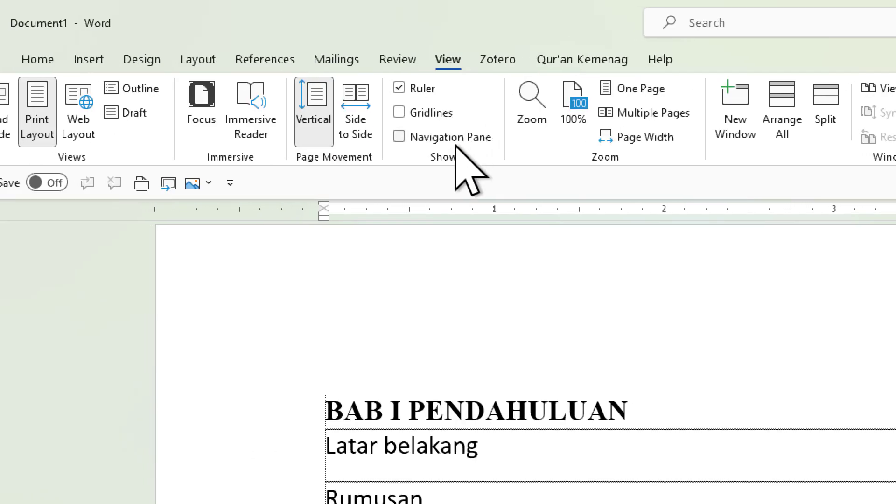
{"action": "left_click", "coordinate": [455, 142]}
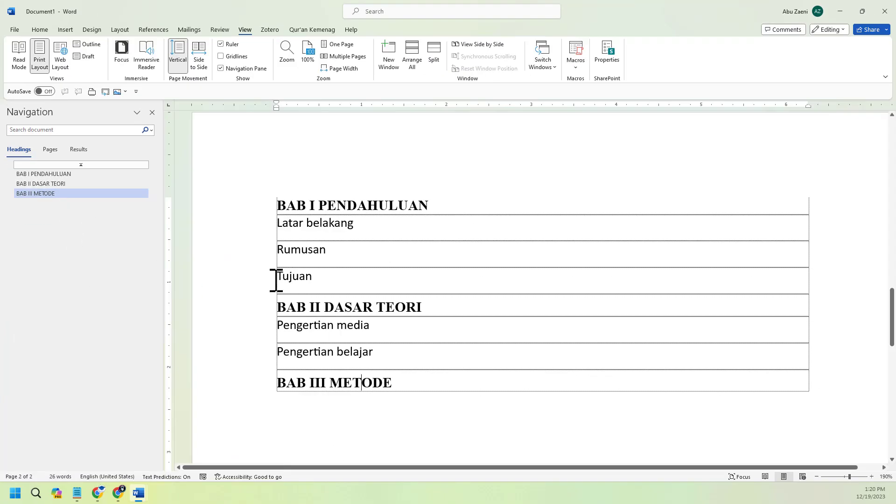
Apply the Heading 2 style to "Latar belakang" and format it as black Times New Roman, size 12.
{"action": "left_click", "coordinate": [320, 283]}
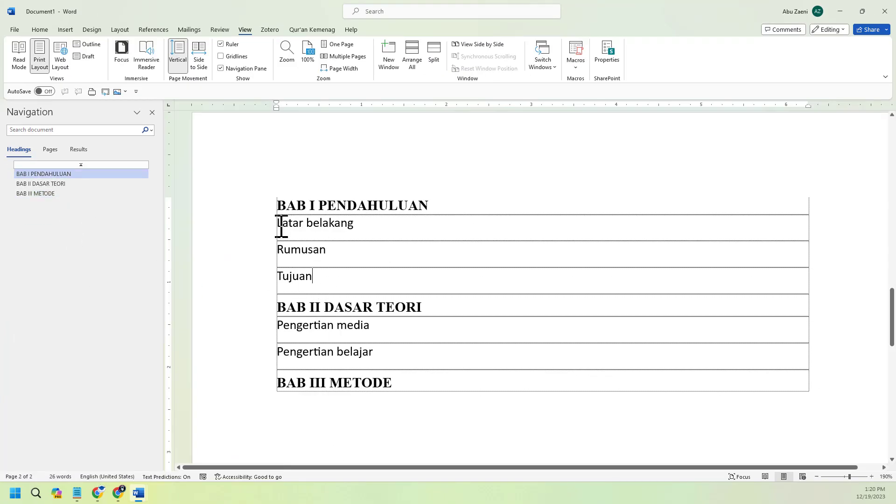
{"action": "left_click_drag", "start_coordinate": [279, 224], "coordinate": [355, 228]}
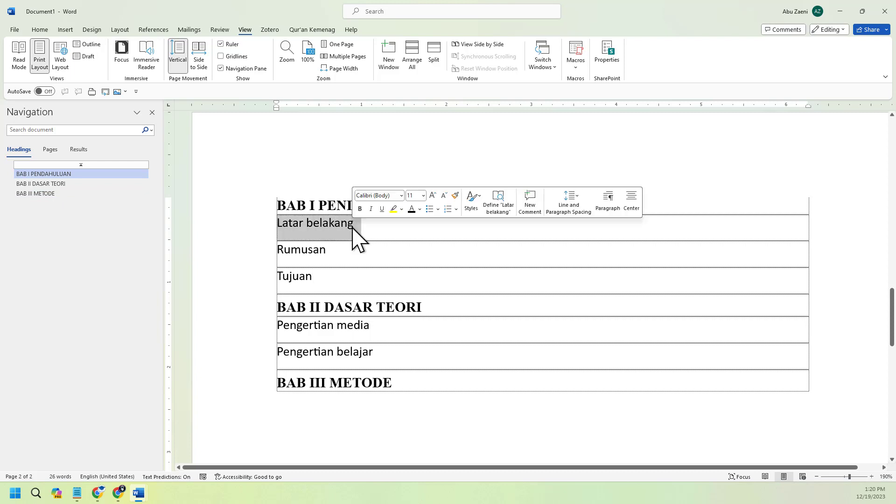
{"action": "left_click", "coordinate": [40, 30]}
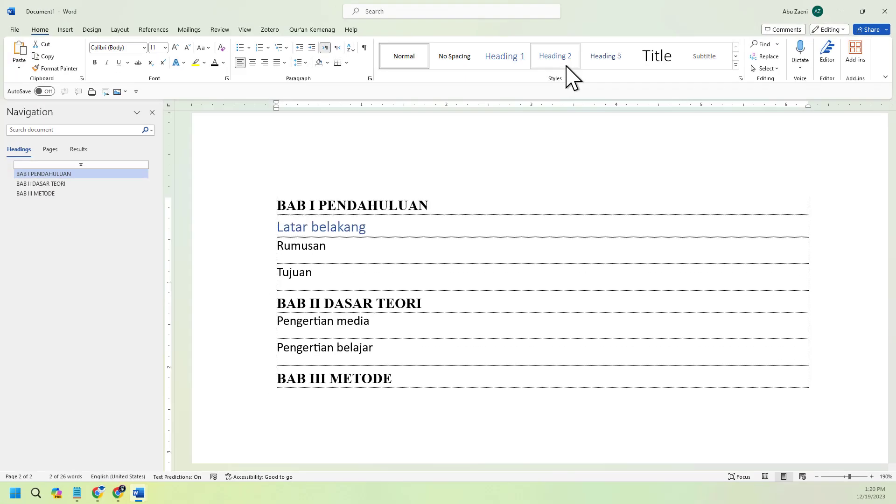
{"action": "left_click", "coordinate": [567, 66]}
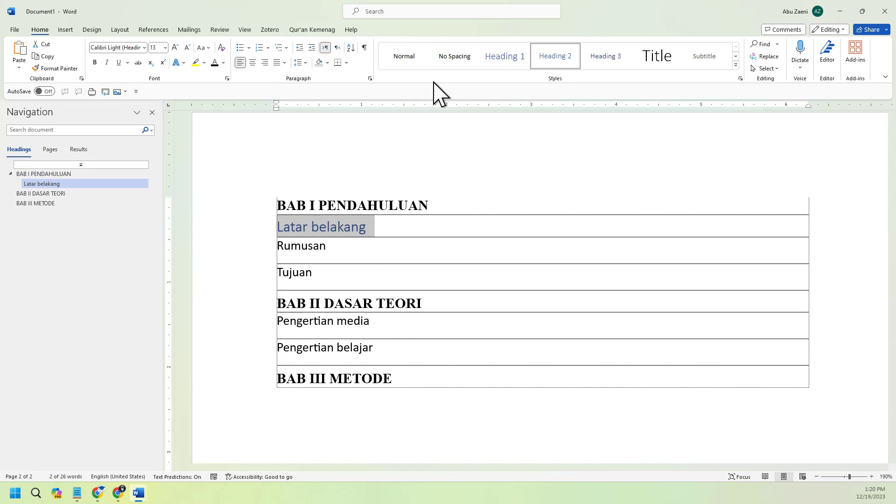
{"action": "left_click", "coordinate": [165, 47]}
{"action": "key", "text": "Escape"}
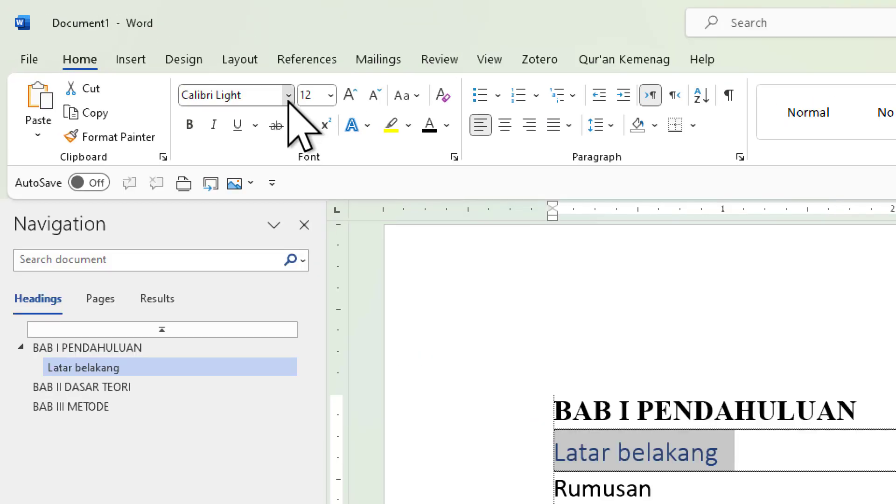
{"action": "left_click", "coordinate": [144, 47]}
{"action": "left_click", "coordinate": [279, 201]}
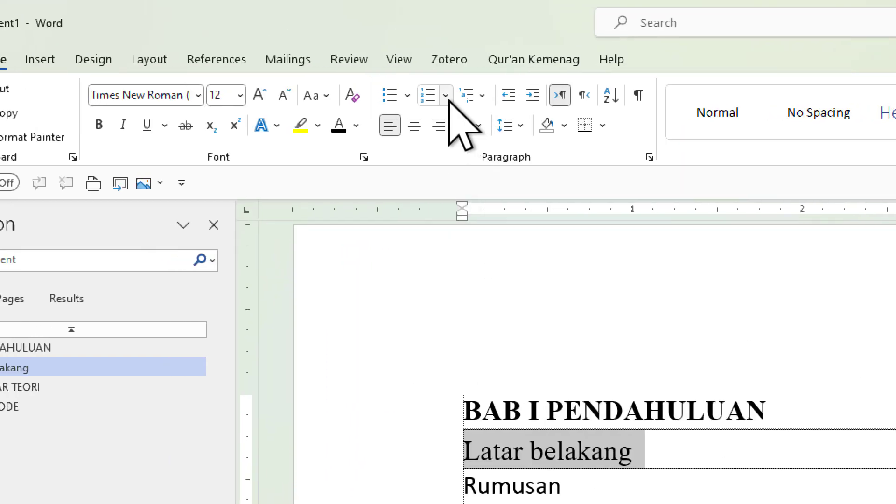
Number "Latar belakang" with the A., B., C. format and decrease its indent to align with the chapter heading.
{"action": "left_click", "coordinate": [447, 95]}
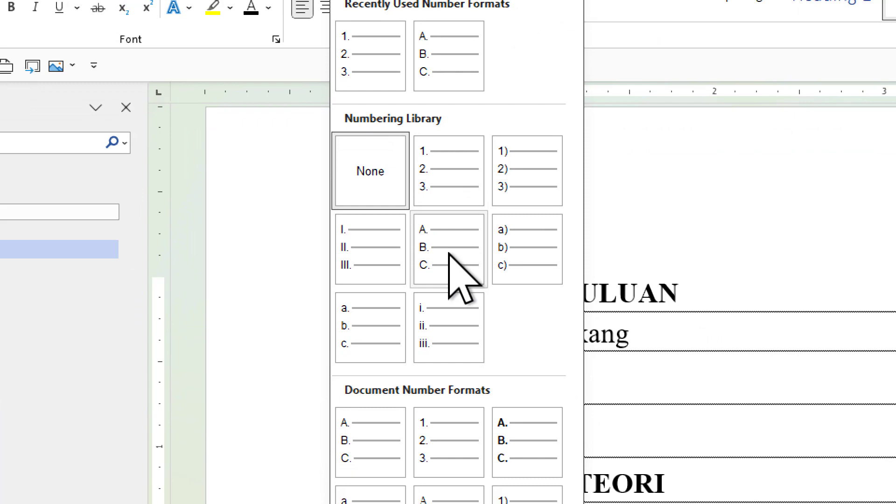
{"action": "left_click", "coordinate": [449, 254]}
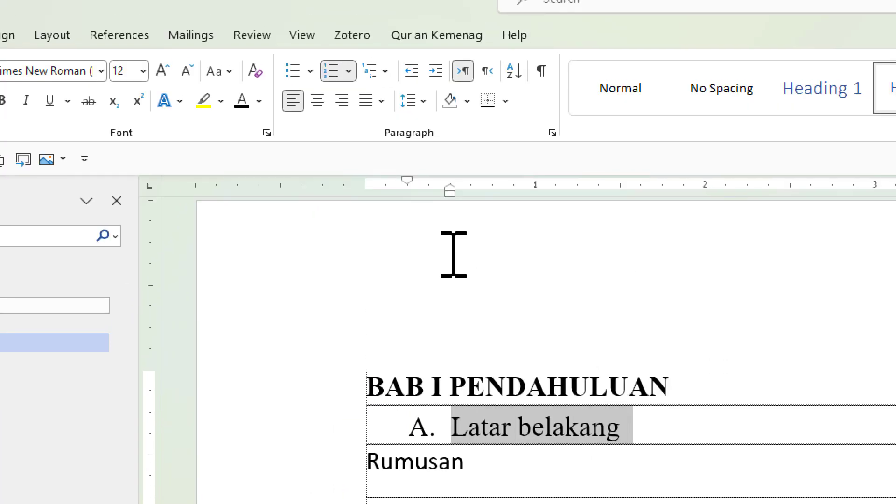
{"action": "left_click", "coordinate": [411, 71]}
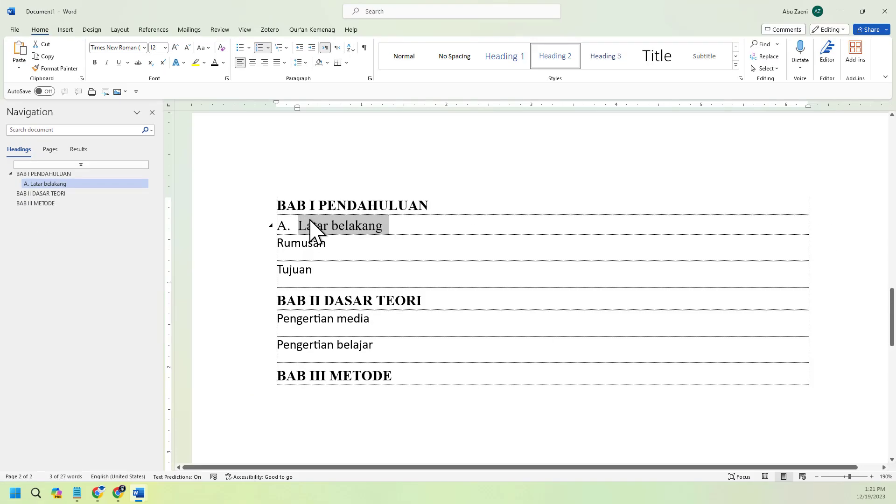
Copy the formatting of "Latar belakang" to "Rumusan" and "Tujuan" with Format Painter.
{"action": "left_click", "coordinate": [54, 68]}
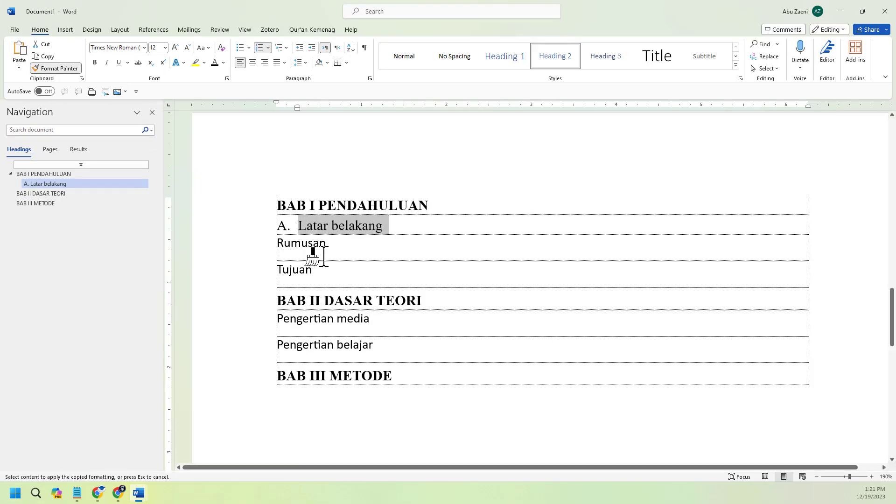
{"action": "left_click_drag", "start_coordinate": [320, 273], "coordinate": [285, 247]}
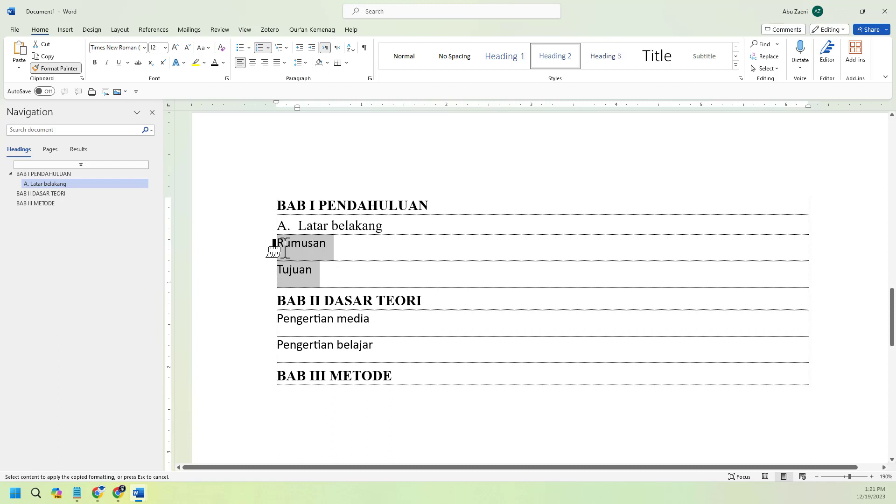
{"action": "left_click_drag", "start_coordinate": [285, 248], "coordinate": [287, 254]}
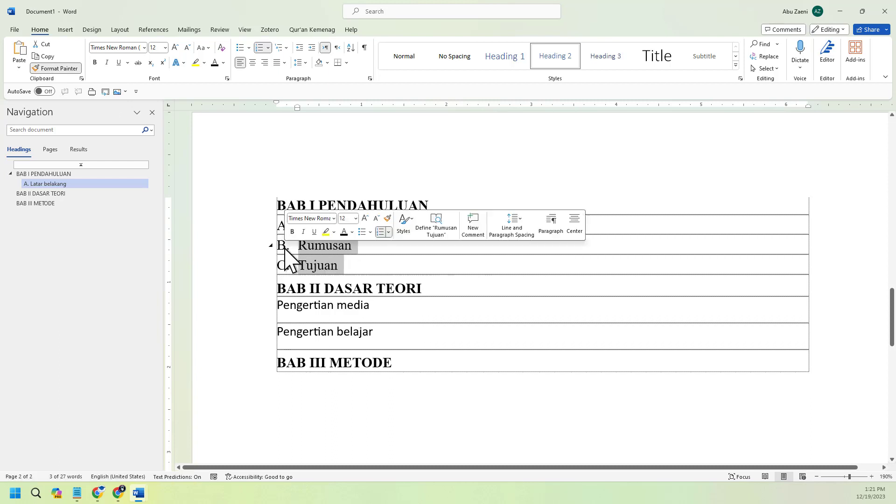
{"action": "left_click", "coordinate": [364, 285]}
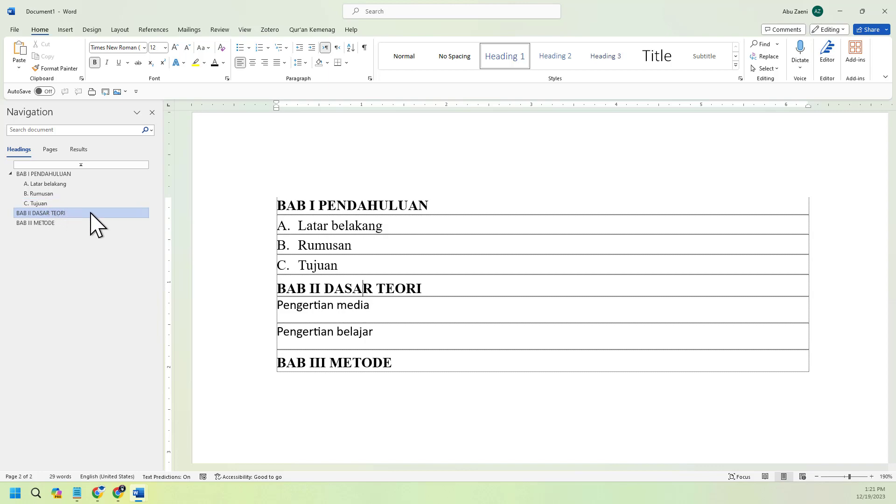
Switch to the open finished thesis document, list its headings and jump to PERSEMBAHAN, then return to Document1.
{"action": "mouse_move", "coordinate": [140, 494]}
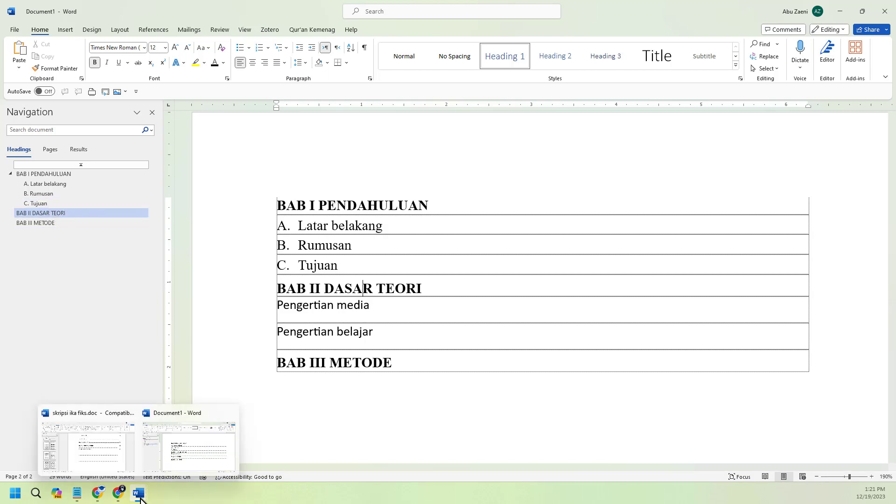
{"action": "left_click", "coordinate": [104, 456]}
{"action": "scroll", "coordinate": [46, 252], "scroll_direction": "up", "scroll_amount": 10}
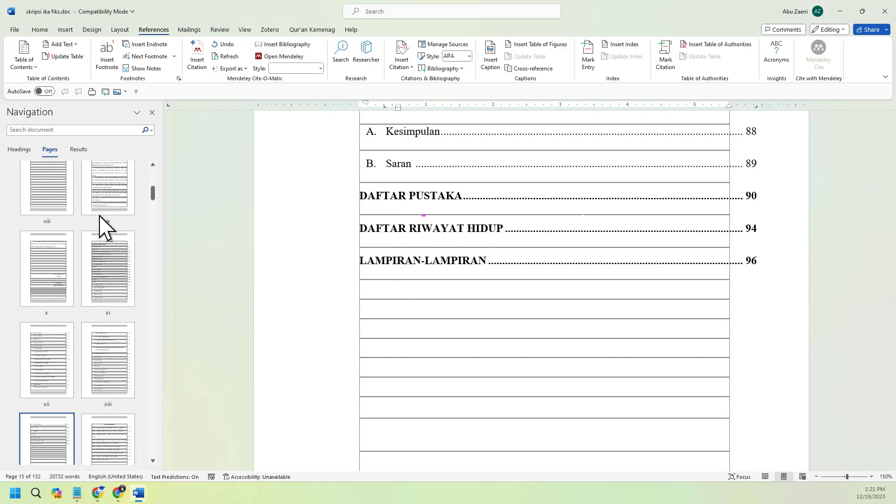
{"action": "left_click", "coordinate": [21, 149]}
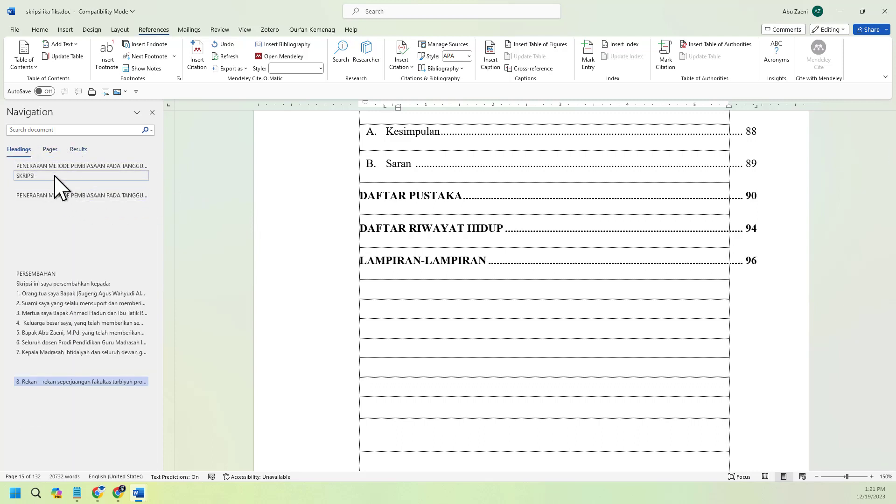
{"action": "left_click", "coordinate": [55, 274]}
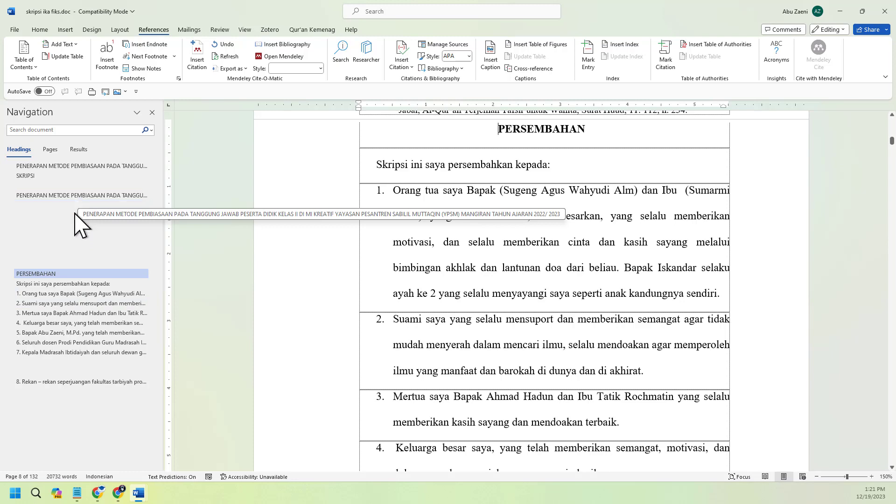
{"action": "mouse_move", "coordinate": [139, 490]}
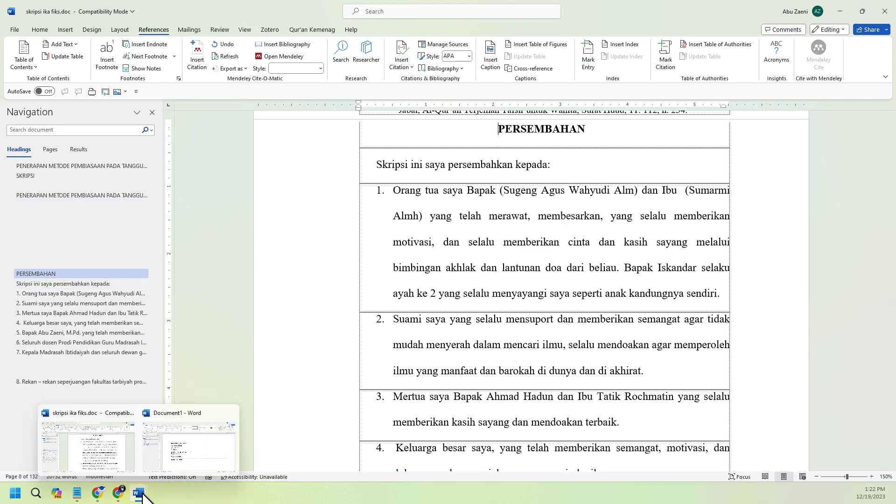
{"action": "left_click", "coordinate": [179, 465]}
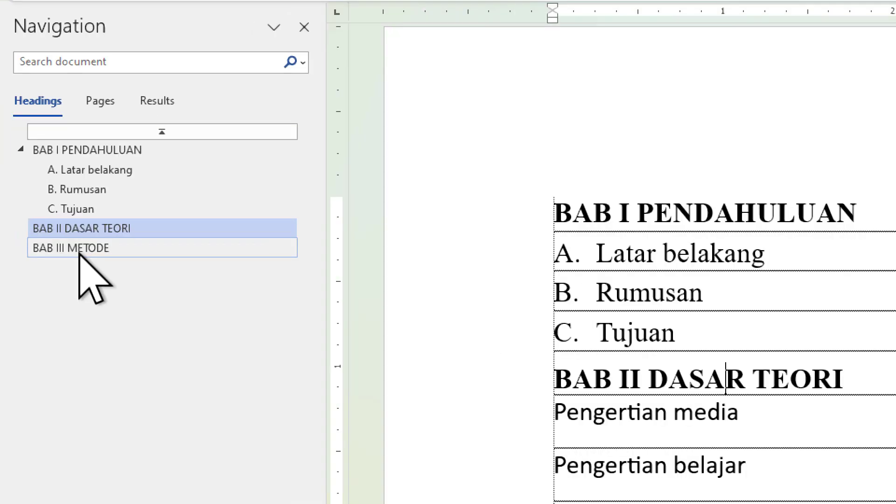
Jump through the chapter headings and the BAB I subheadings using the Navigation pane, ending at "BAB III METODE".
{"action": "left_click", "coordinate": [79, 255]}
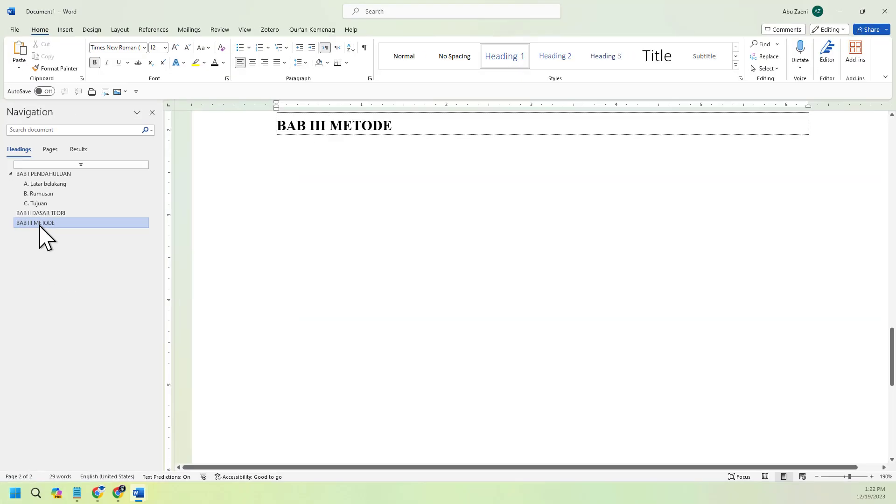
{"action": "left_click", "coordinate": [47, 174]}
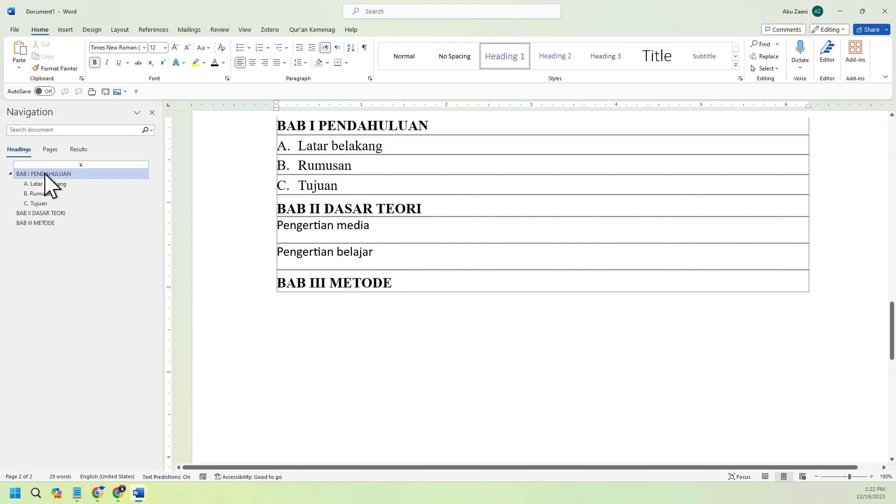
{"action": "left_click", "coordinate": [46, 185]}
{"action": "left_click", "coordinate": [46, 194]}
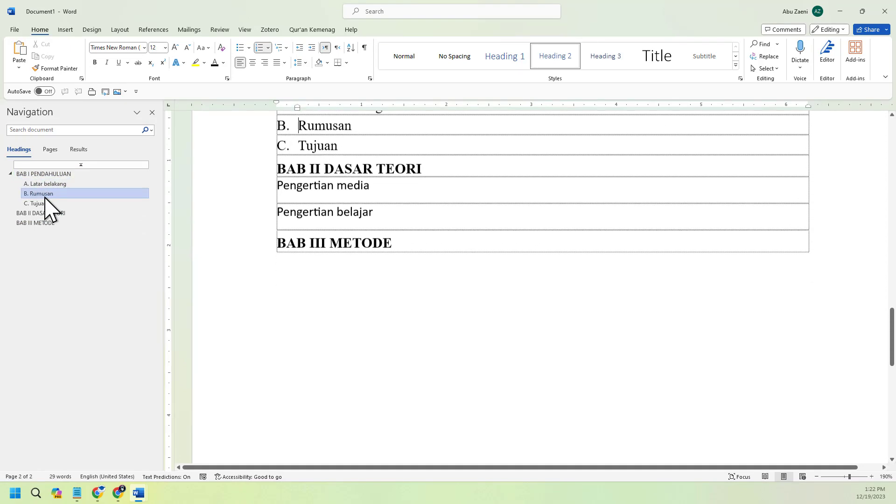
{"action": "left_click", "coordinate": [46, 204]}
{"action": "left_click", "coordinate": [47, 213]}
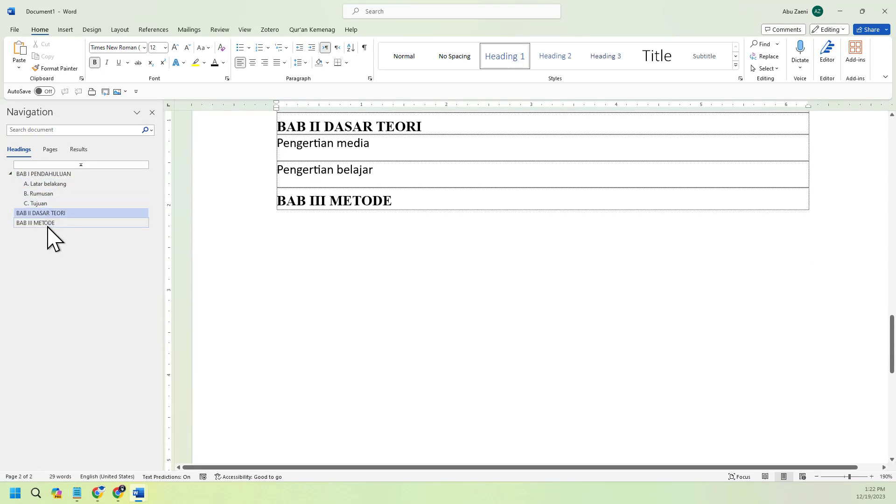
{"action": "left_click", "coordinate": [48, 224]}
Copy the formatting of "Tujuan" to "Pengertian media" and "Pengertian belajar" under BAB II with Format Painter.
{"action": "scroll", "coordinate": [300, 234], "scroll_direction": "up", "scroll_amount": 3}
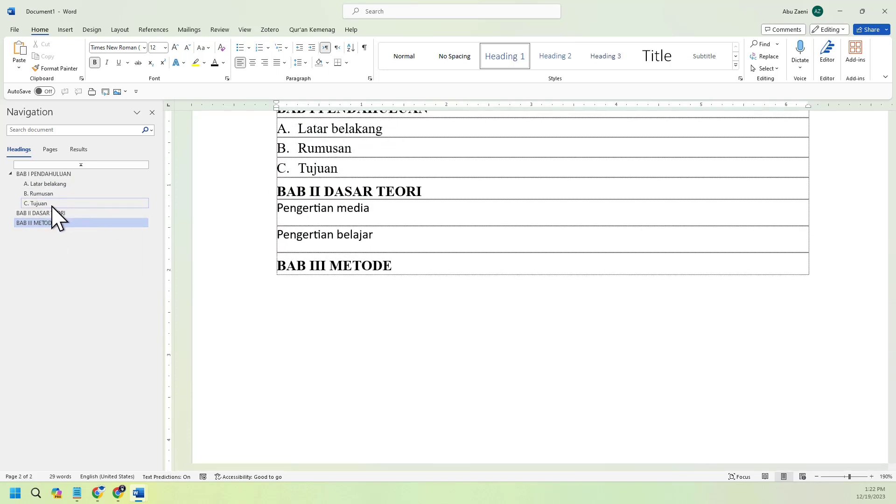
{"action": "scroll", "coordinate": [252, 249], "scroll_direction": "up", "scroll_amount": 2}
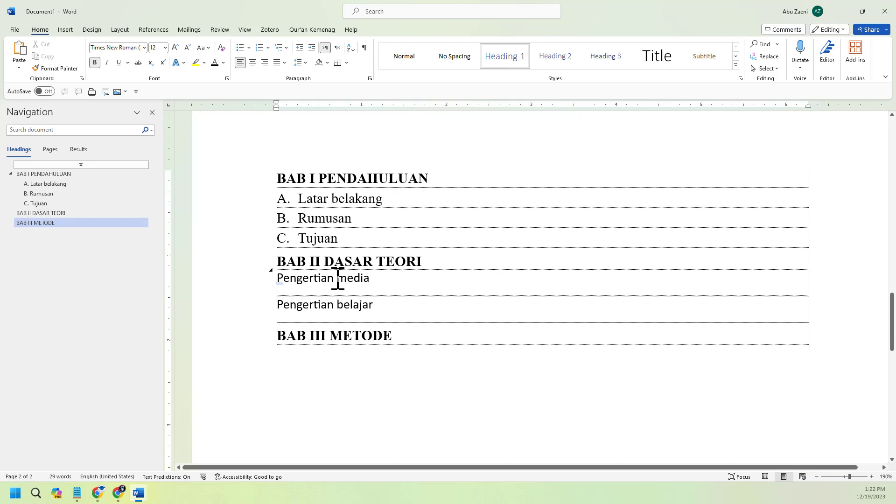
{"action": "triple_click", "coordinate": [329, 279]}
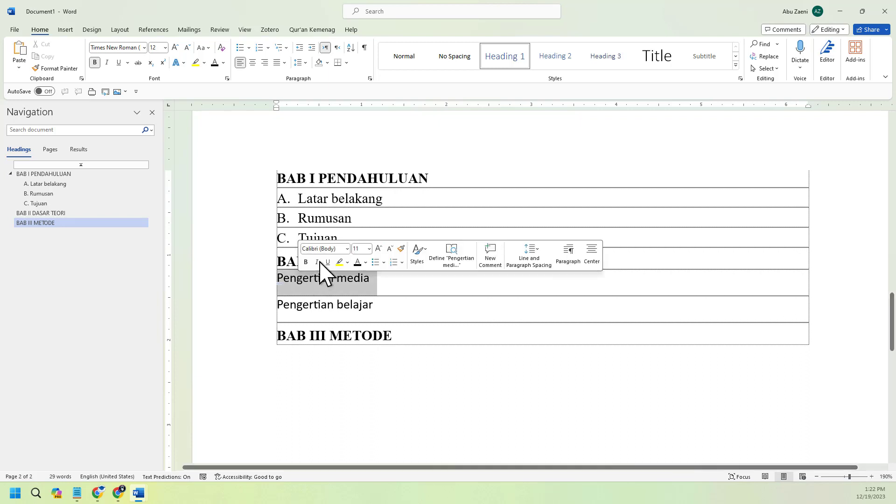
{"action": "left_click", "coordinate": [334, 238]}
{"action": "double_click", "coordinate": [334, 238]}
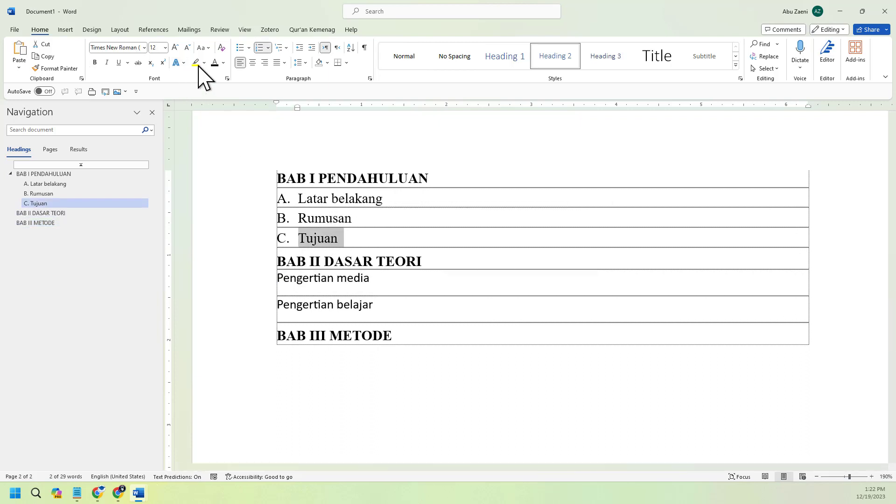
{"action": "left_click", "coordinate": [59, 69]}
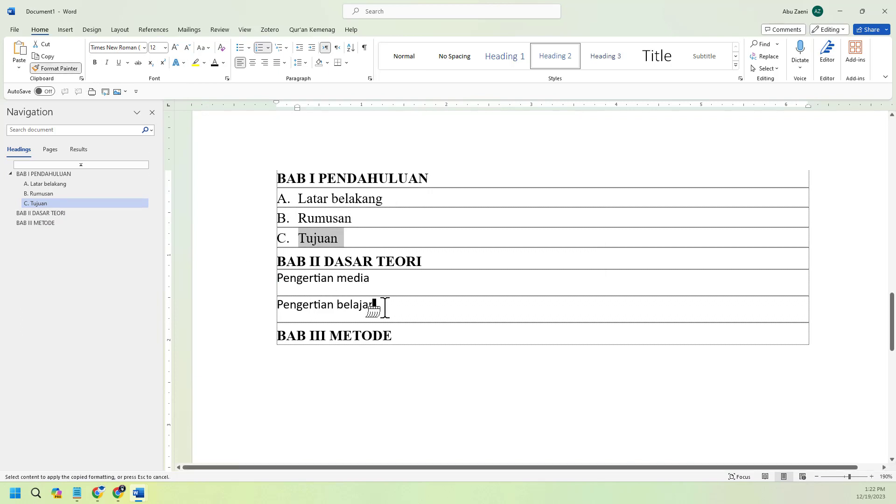
{"action": "left_click_drag", "start_coordinate": [384, 308], "coordinate": [285, 292]}
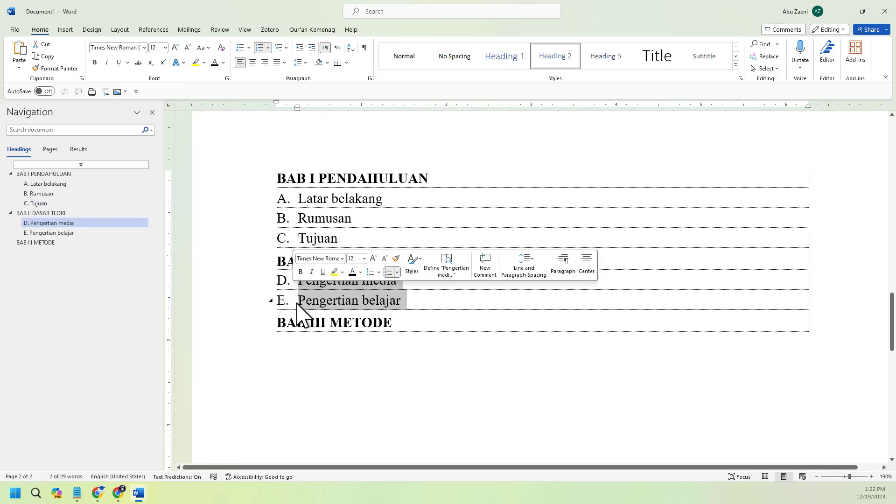
Renumber "Pengertian media" and "Pengertian belajar" as a separate list starting at A. and decrease its indent to align with the chapter heading.
{"action": "left_click", "coordinate": [269, 49]}
{"action": "left_click", "coordinate": [311, 183]}
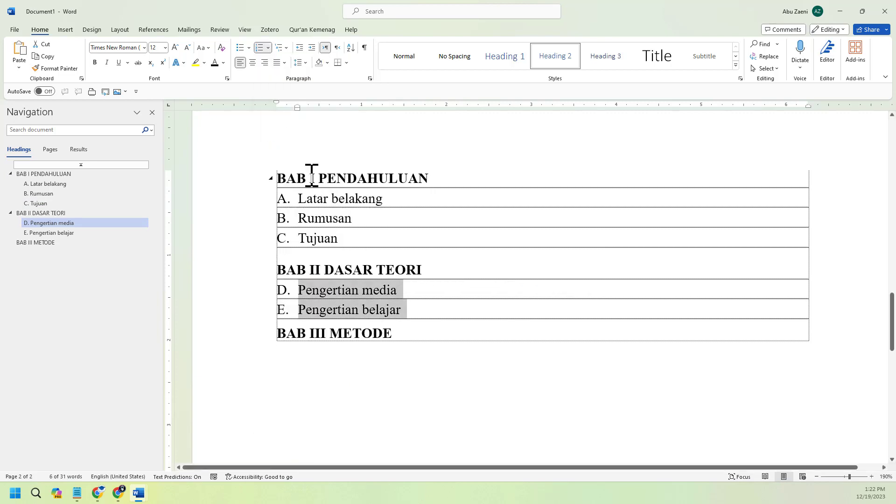
{"action": "left_click", "coordinate": [269, 49]}
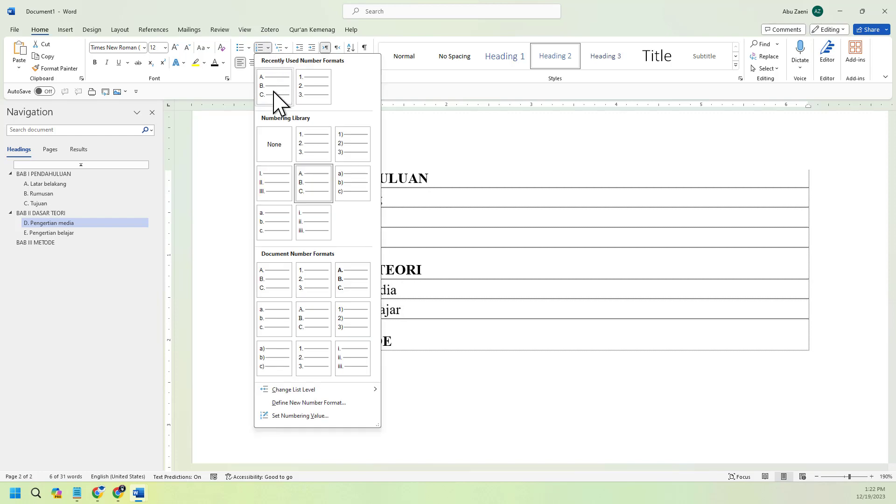
{"action": "left_click", "coordinate": [280, 144]}
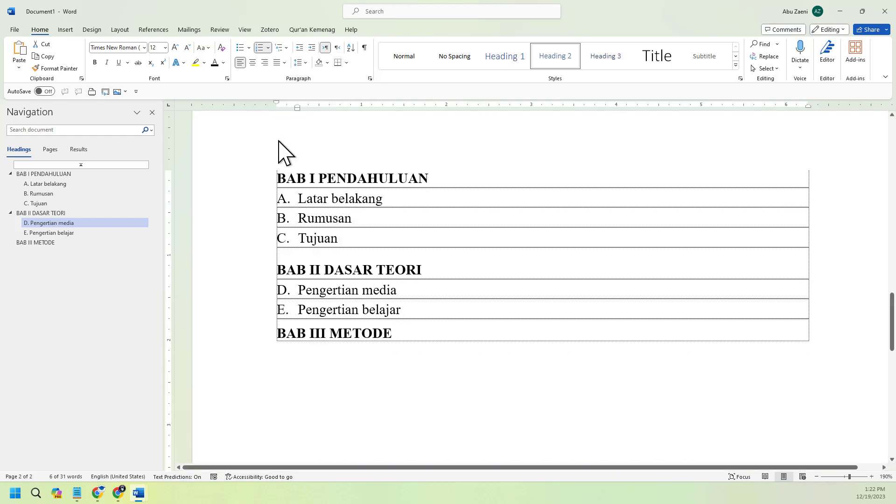
{"action": "left_click", "coordinate": [269, 48]}
{"action": "left_click", "coordinate": [306, 187]}
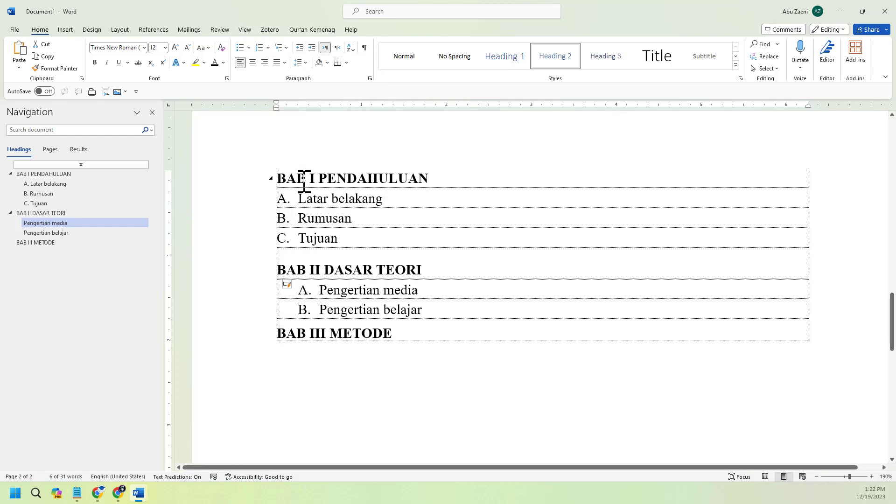
{"action": "left_click", "coordinate": [300, 48]}
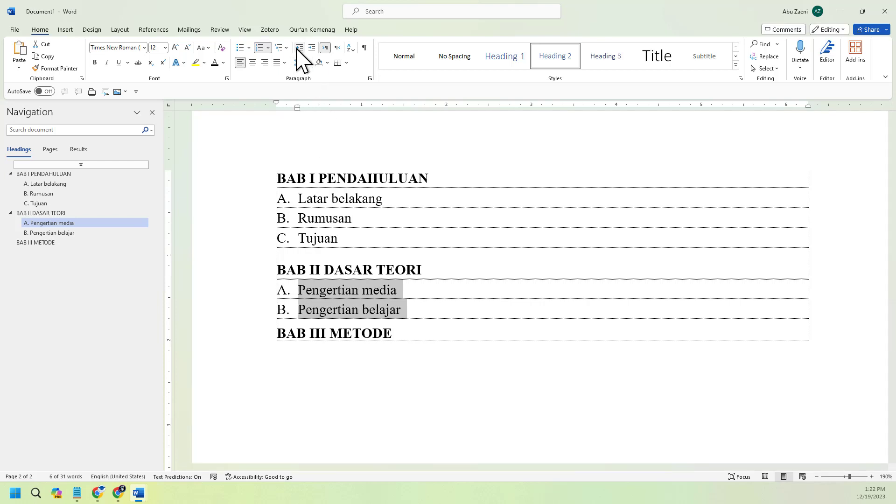
{"action": "left_click", "coordinate": [434, 310]}
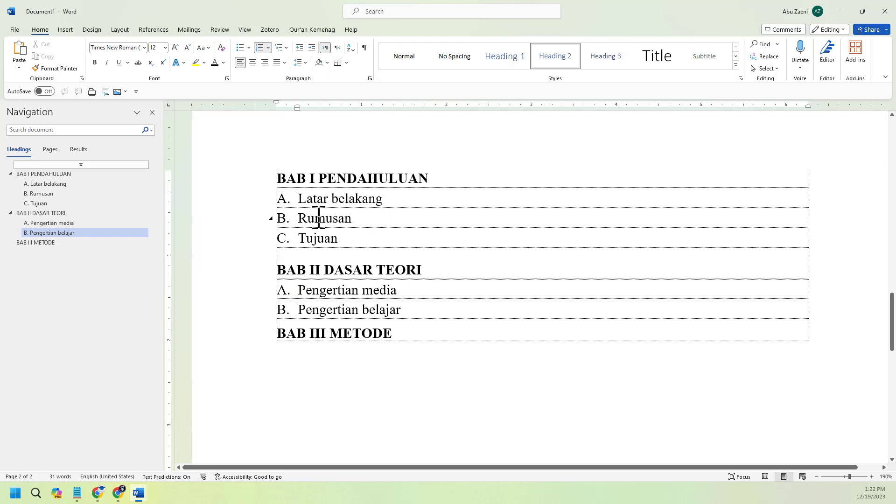
Insert the Automatic Table 1 table of contents on a blank line below "Sudah jadi" on the first page.
{"action": "left_click_drag", "start_coordinate": [351, 246], "coordinate": [303, 199]}
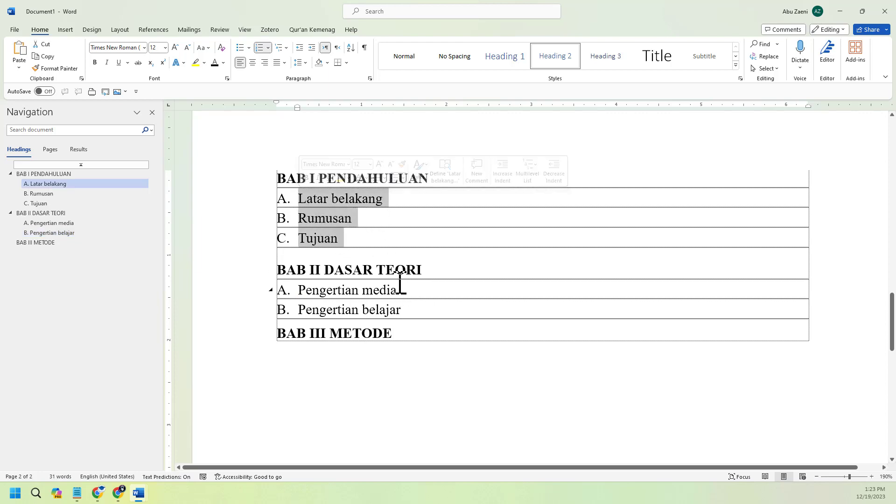
{"action": "scroll", "coordinate": [399, 286], "scroll_direction": "up", "scroll_amount": 5}
{"action": "scroll", "coordinate": [399, 287], "scroll_direction": "up", "scroll_amount": 8}
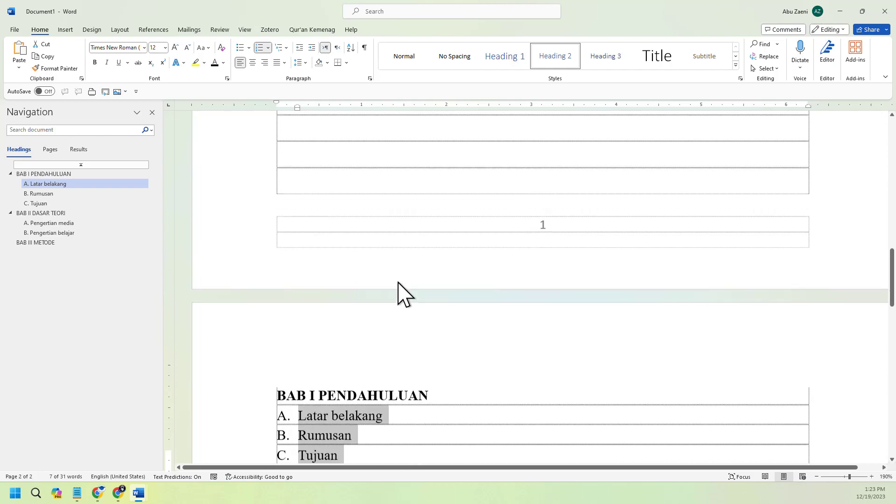
{"action": "scroll", "coordinate": [395, 279], "scroll_direction": "up", "scroll_amount": 8}
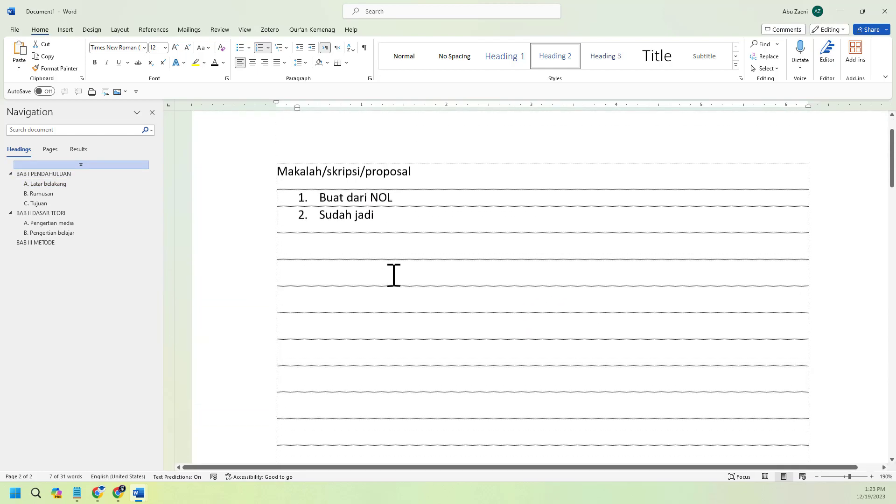
{"action": "scroll", "coordinate": [394, 276], "scroll_direction": "down", "scroll_amount": 1}
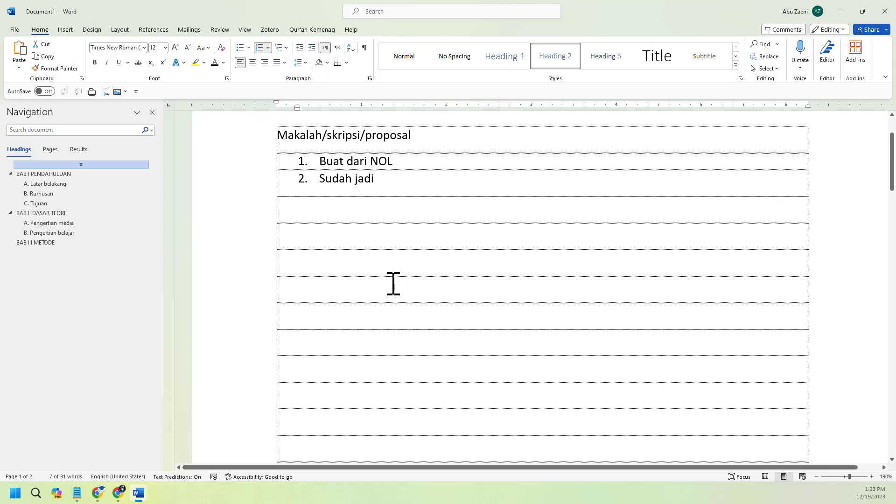
{"action": "scroll", "coordinate": [394, 284], "scroll_direction": "down", "scroll_amount": 10, "text": "ctrl"}
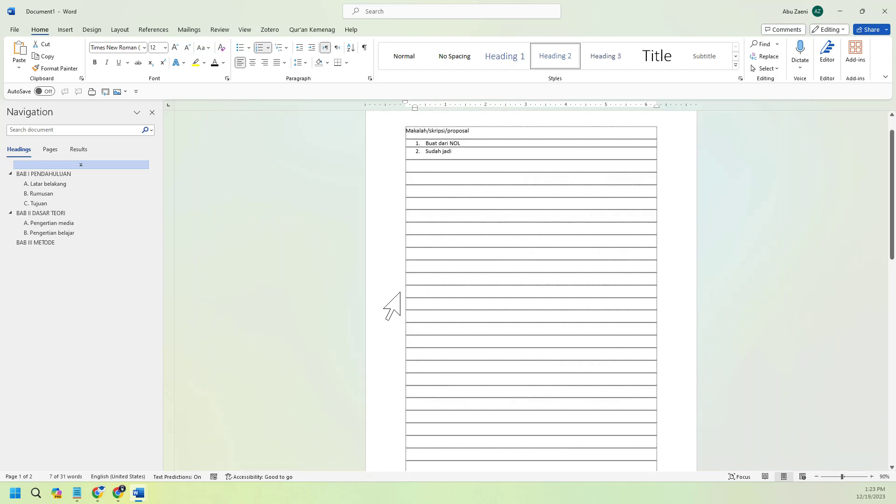
{"action": "scroll", "coordinate": [434, 206], "scroll_direction": "up", "scroll_amount": 1}
{"action": "left_click", "coordinate": [431, 209]}
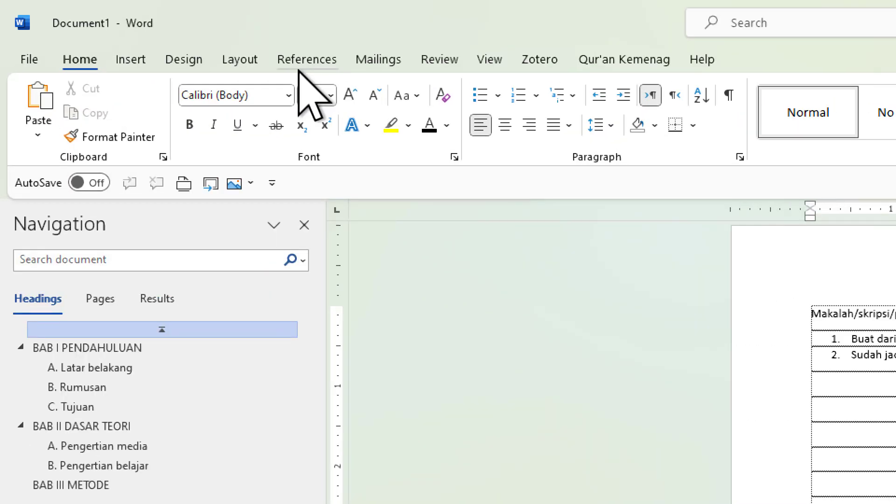
{"action": "left_click", "coordinate": [299, 70]}
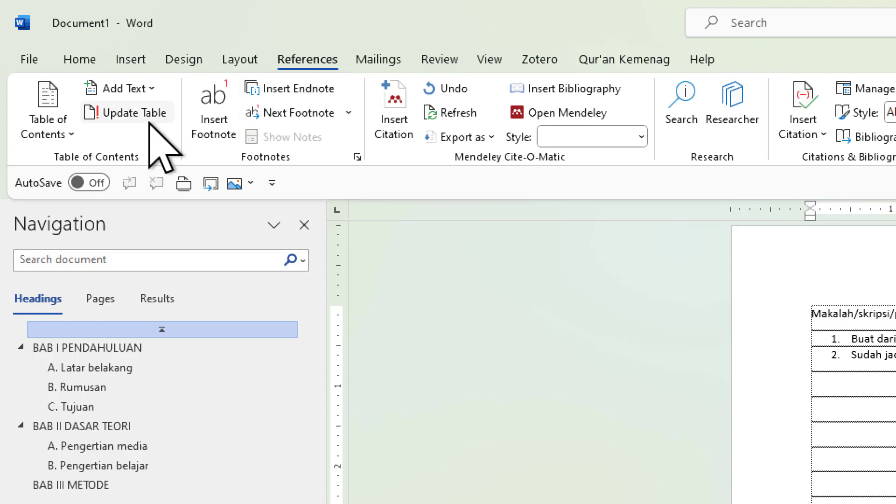
{"action": "left_click", "coordinate": [70, 139]}
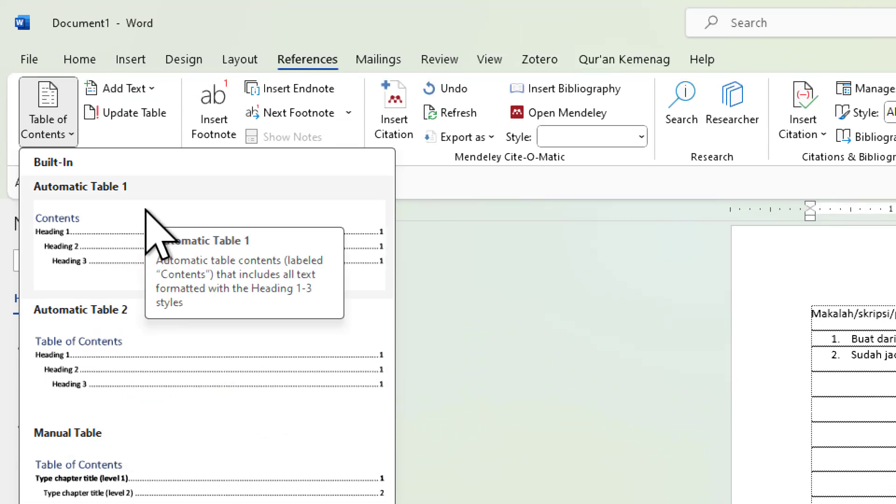
{"action": "left_click", "coordinate": [145, 210]}
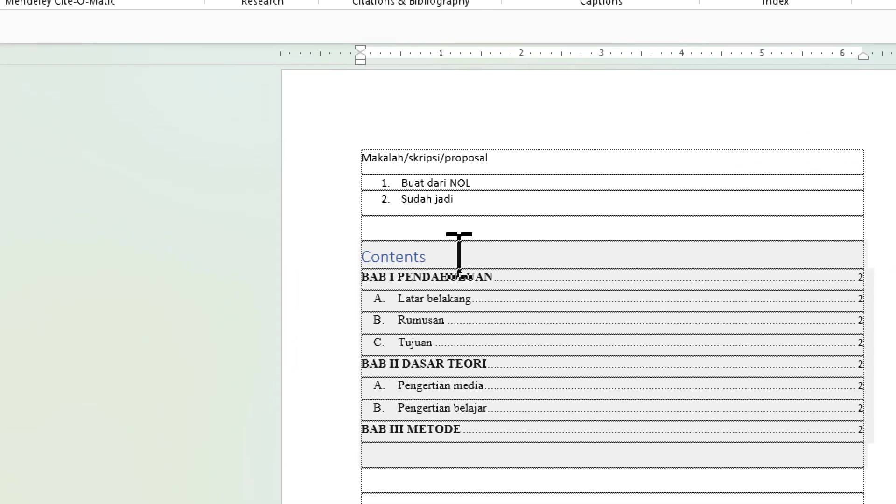
Replace the table of contents title with "Daftar isi" and format it in black Times New Roman.
{"action": "left_click", "coordinate": [298, 180]}
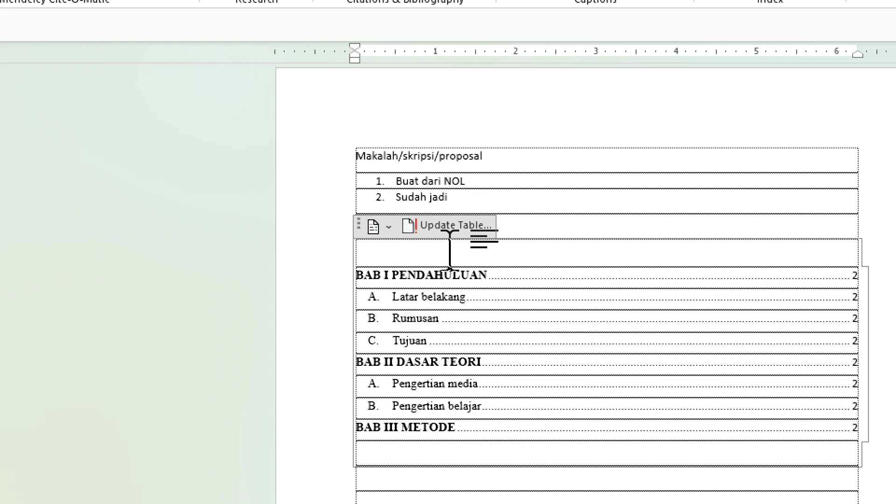
{"action": "type", "text": "Dsft"}
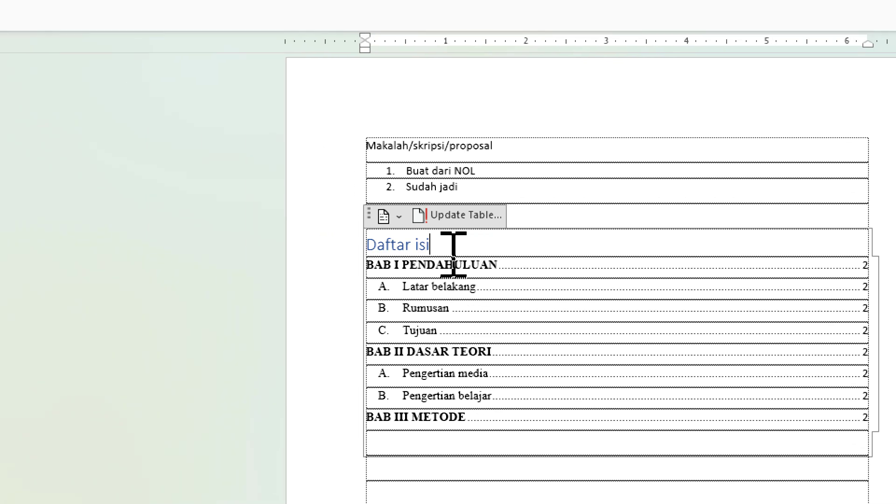
{"action": "left_click_drag", "start_coordinate": [425, 261], "coordinate": [376, 257]}
{"action": "left_click_drag", "start_coordinate": [453, 252], "coordinate": [449, 257]}
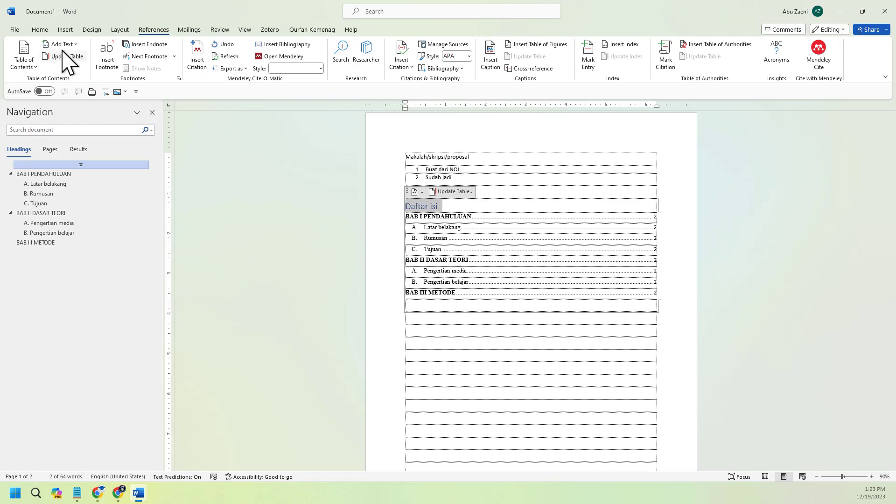
{"action": "left_click", "coordinate": [40, 30]}
{"action": "left_click", "coordinate": [166, 48]}
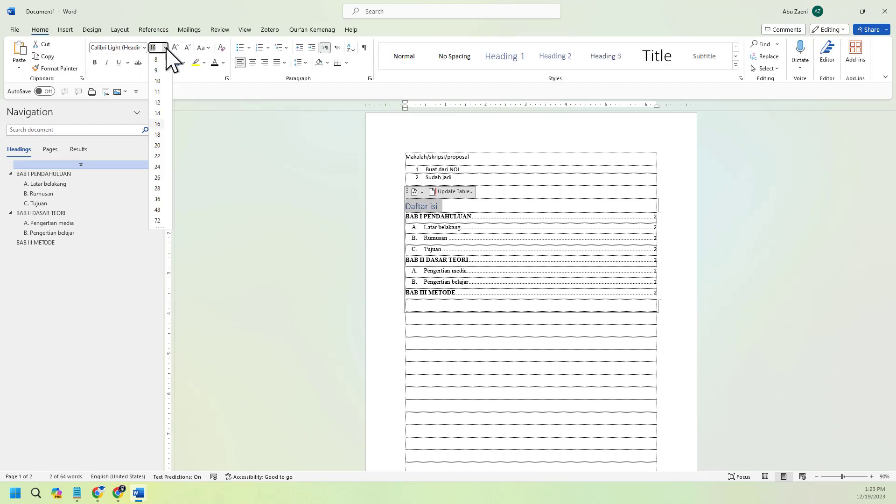
{"action": "left_click", "coordinate": [143, 48]}
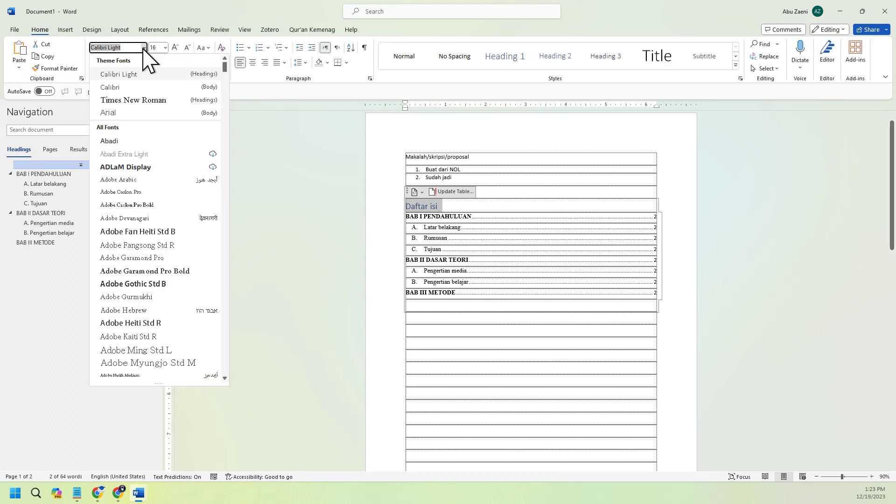
{"action": "left_click", "coordinate": [152, 100]}
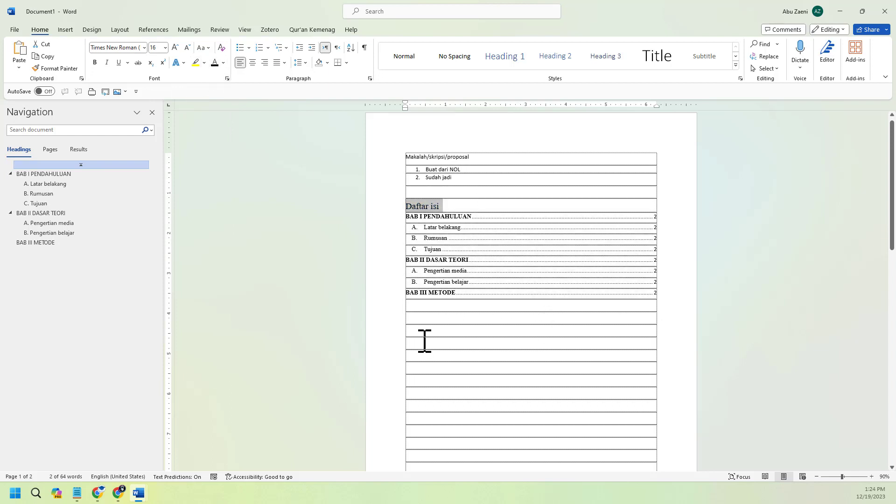
Copy the subheadings "Pengertian media" and "Pengertian belajar" from BAB II onto a new line below "BAB III METODE".
{"action": "scroll", "coordinate": [425, 341], "scroll_direction": "down", "scroll_amount": 3}
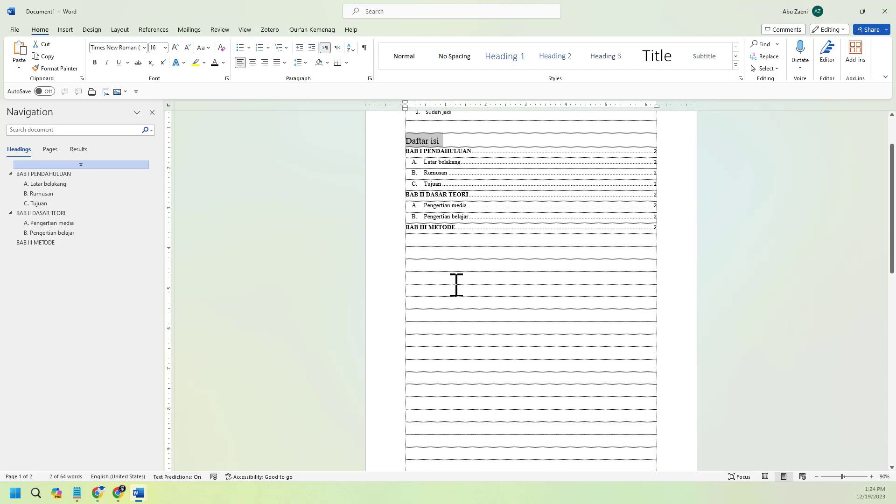
{"action": "scroll", "coordinate": [456, 285], "scroll_direction": "down", "scroll_amount": 2}
{"action": "scroll", "coordinate": [456, 287], "scroll_direction": "up", "scroll_amount": 2}
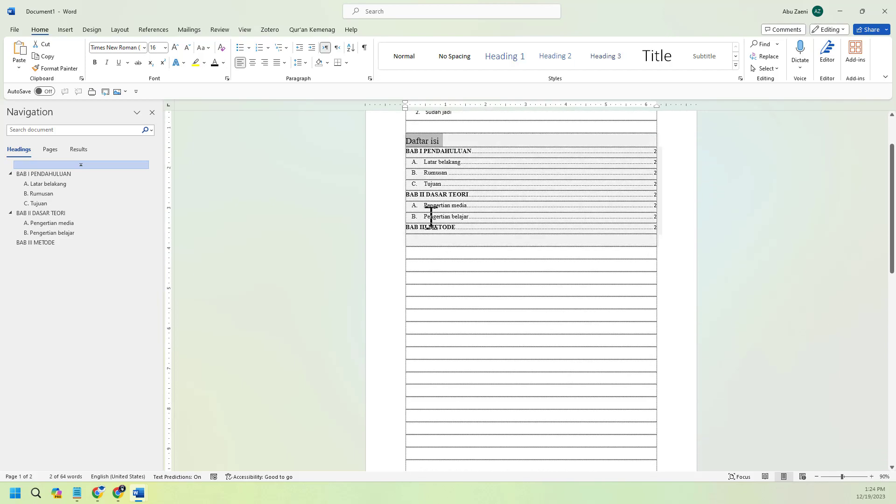
{"action": "scroll", "coordinate": [442, 343], "scroll_direction": "down", "scroll_amount": 10}
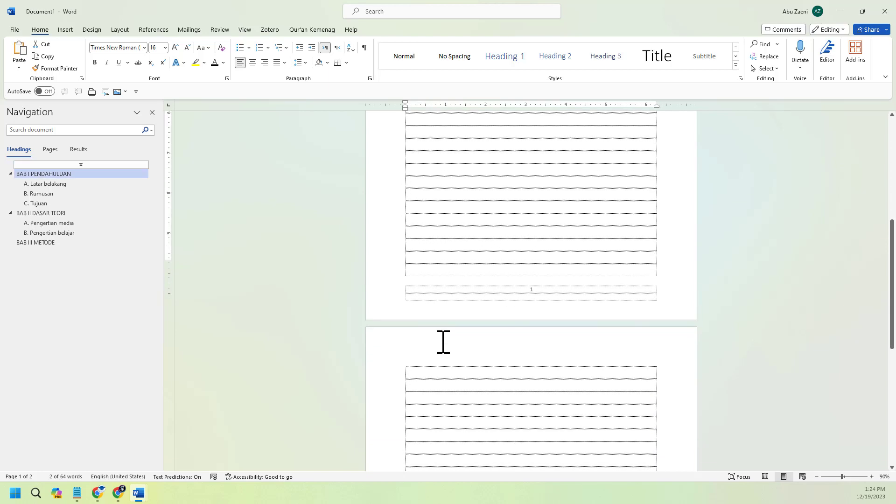
{"action": "scroll", "coordinate": [443, 343], "scroll_direction": "down", "scroll_amount": 10}
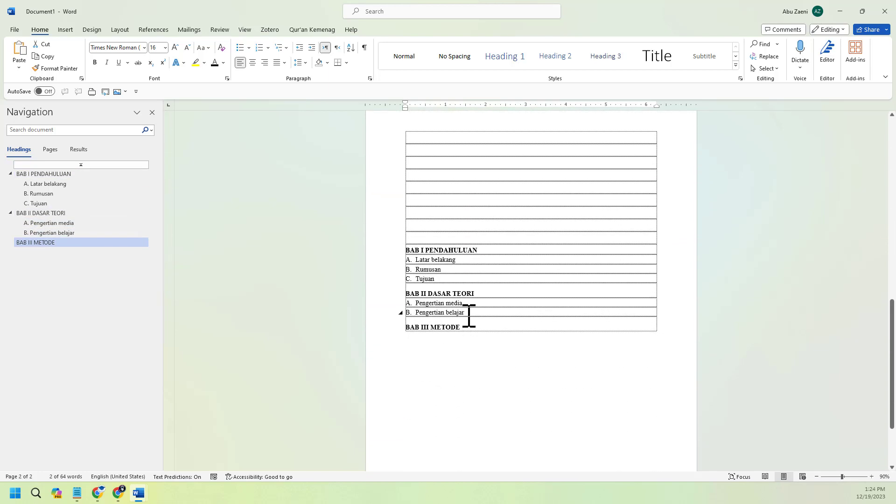
{"action": "left_click", "coordinate": [426, 306]}
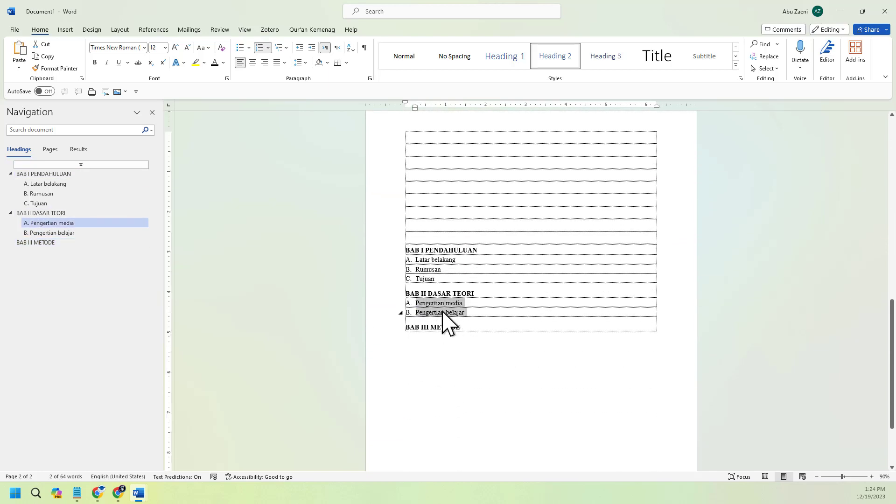
{"action": "left_click", "coordinate": [470, 331]}
{"action": "key", "text": "Return"}
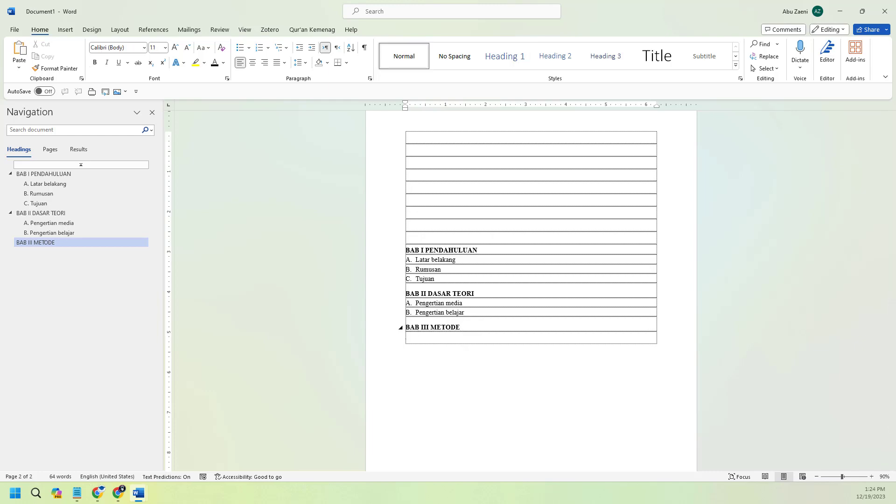
{"action": "type", "text": "Pengertian media Pengertian belajar"}
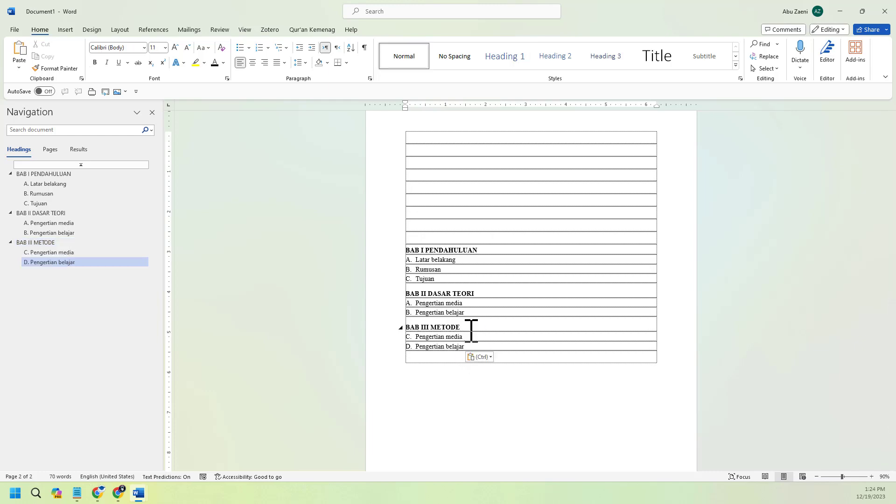
Update the entire table of contents on the first page to include the subheadings added under BAB III.
{"action": "scroll", "coordinate": [473, 327], "scroll_direction": "up", "scroll_amount": 3}
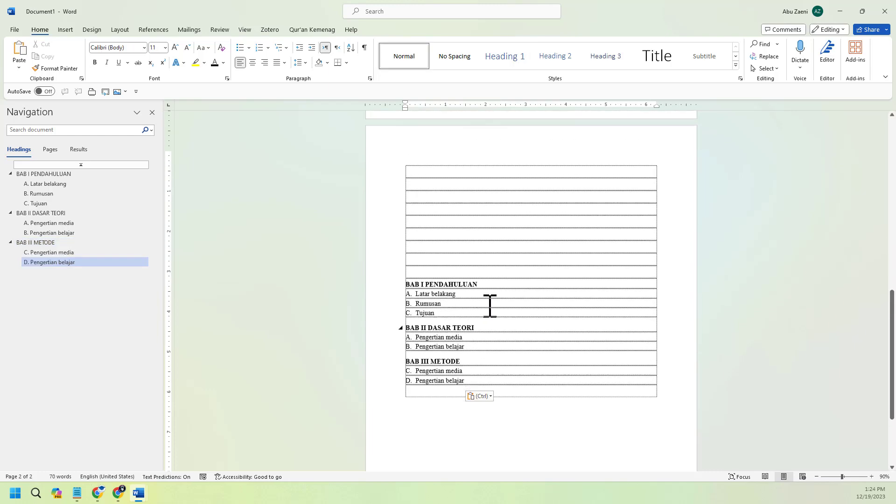
{"action": "scroll", "coordinate": [491, 301], "scroll_direction": "up", "scroll_amount": 10}
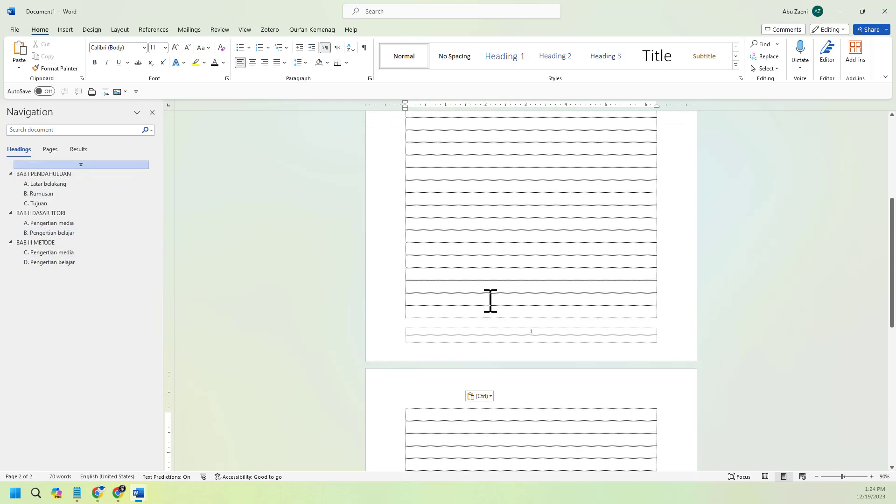
{"action": "scroll", "coordinate": [490, 301], "scroll_direction": "up", "scroll_amount": 8}
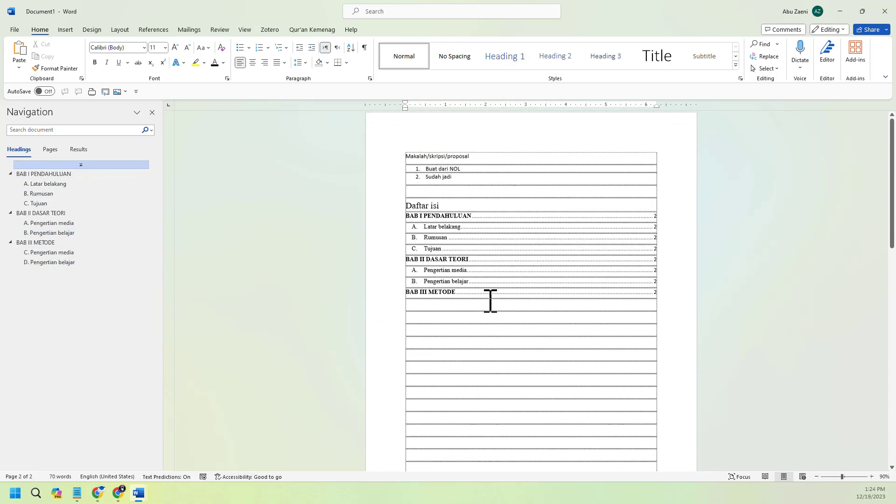
{"action": "left_click", "coordinate": [425, 278]}
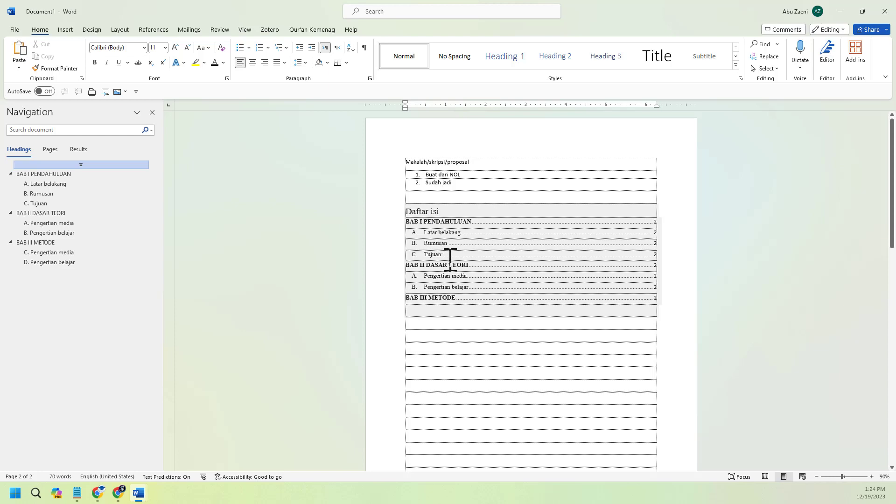
{"action": "scroll", "coordinate": [449, 251], "scroll_direction": "up", "scroll_amount": 5}
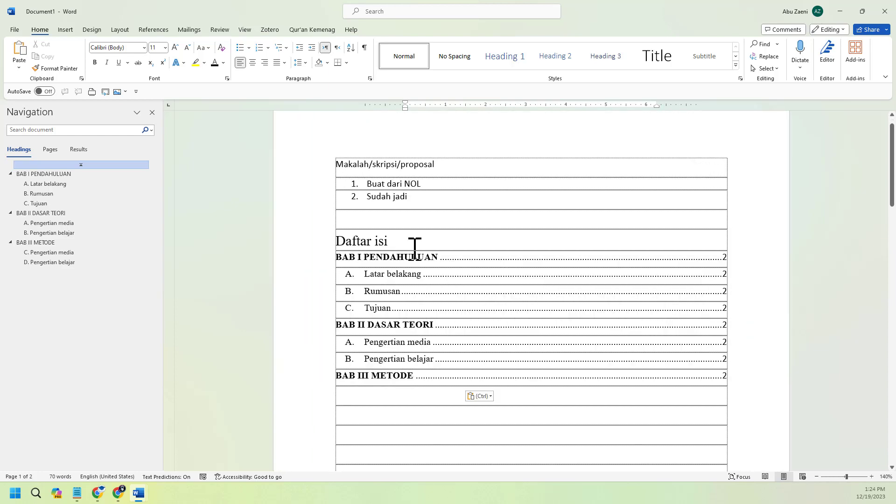
{"action": "left_click", "coordinate": [402, 244]}
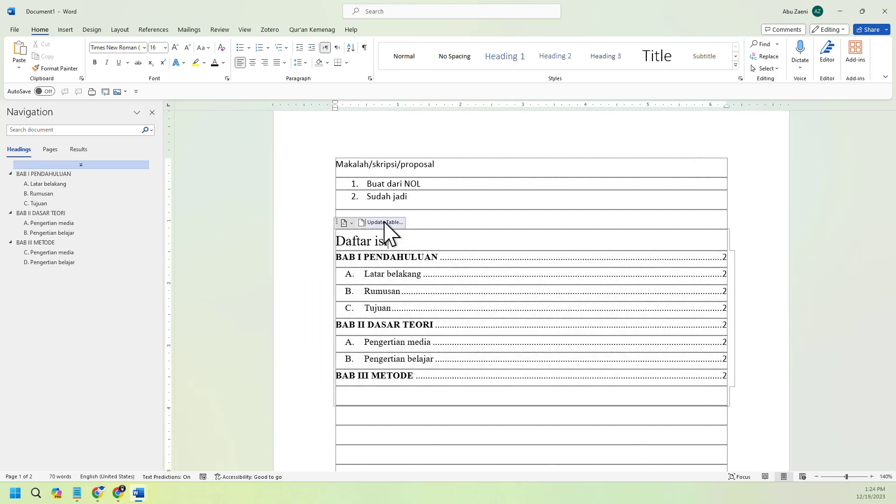
{"action": "left_click", "coordinate": [384, 222]}
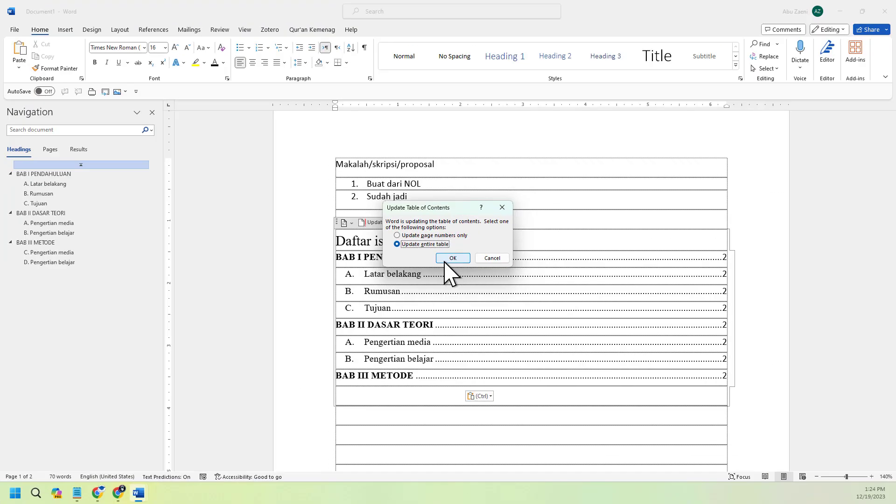
{"action": "left_click", "coordinate": [446, 260]}
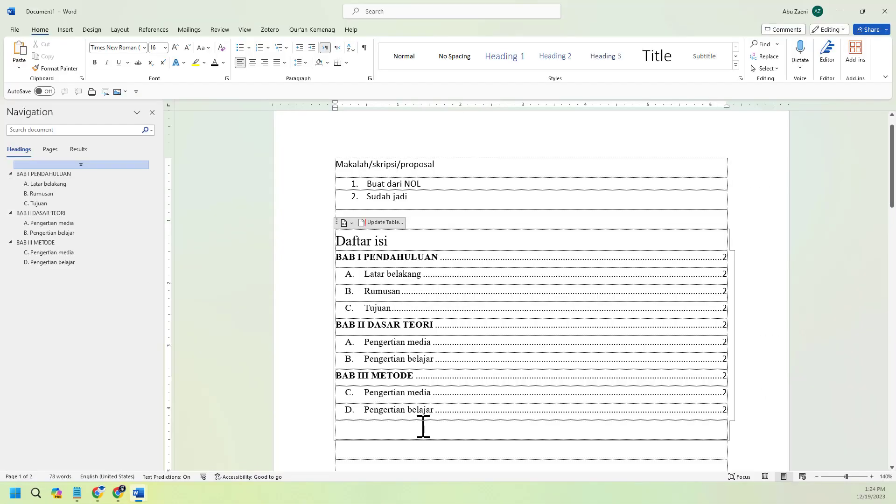
Insert blank lines between "Pengertian belajar" under BAB II and "BAB III METODE" until the BAB III chapter moves to page 3.
{"action": "scroll", "coordinate": [736, 345], "scroll_direction": "down", "scroll_amount": 2}
{"action": "scroll", "coordinate": [723, 321], "scroll_direction": "down", "scroll_amount": 12}
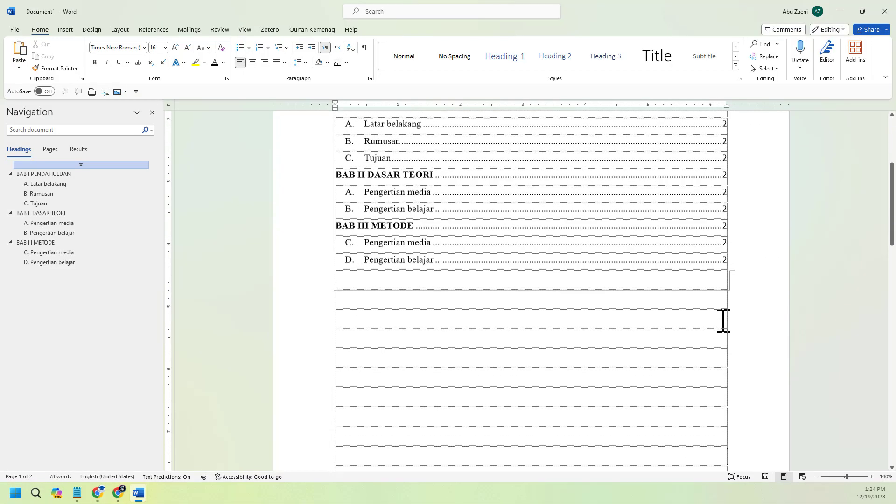
{"action": "scroll", "coordinate": [723, 321], "scroll_direction": "down", "scroll_amount": 10}
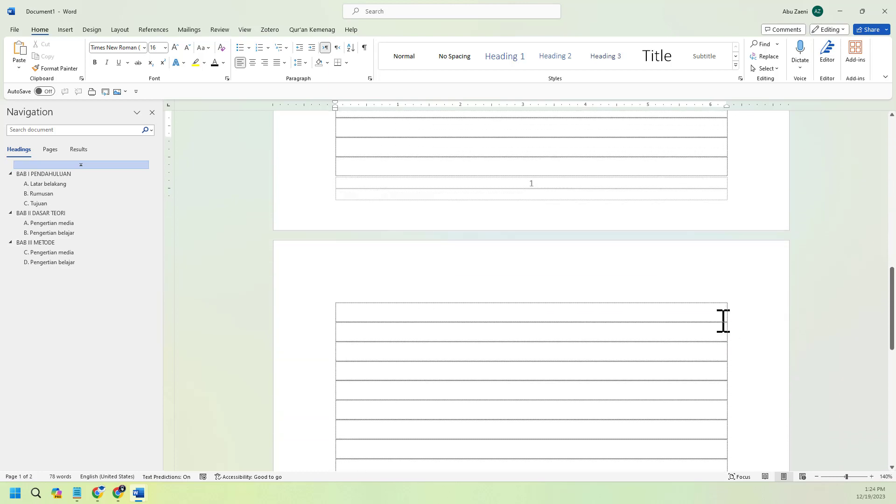
{"action": "scroll", "coordinate": [716, 320], "scroll_direction": "down", "scroll_amount": 1}
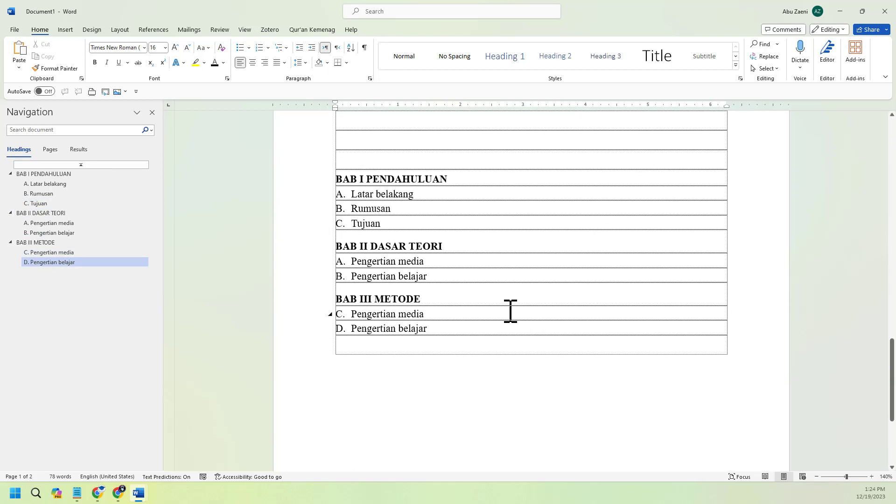
{"action": "key", "text": "Return"}
{"action": "key", "text": "Return"}
{"action": "key", "text": "Return"}
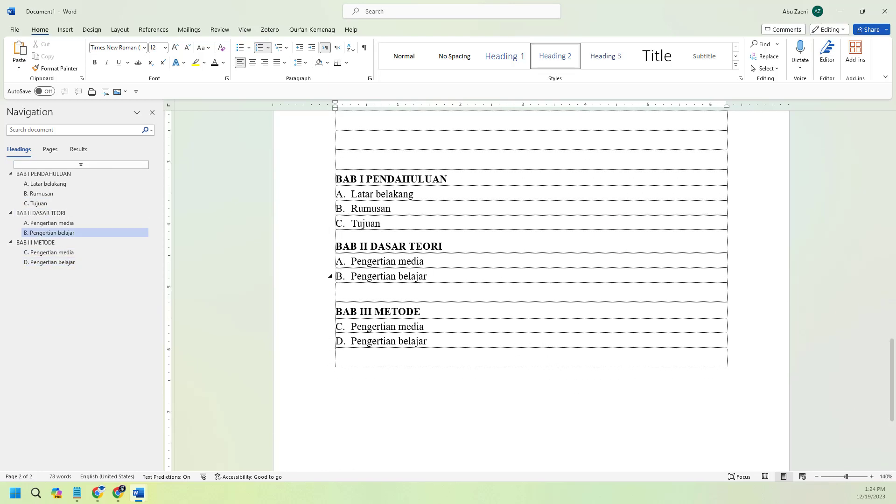
{"action": "scroll", "coordinate": [512, 278], "scroll_direction": "down", "scroll_amount": 2}
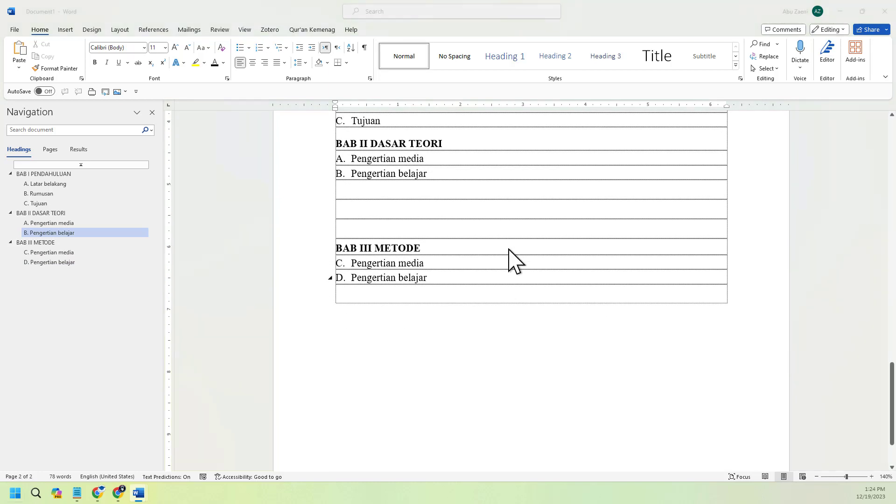
{"action": "scroll", "coordinate": [513, 260], "scroll_direction": "down", "scroll_amount": 6, "text": "ctrl"}
{"action": "left_click", "coordinate": [508, 285]}
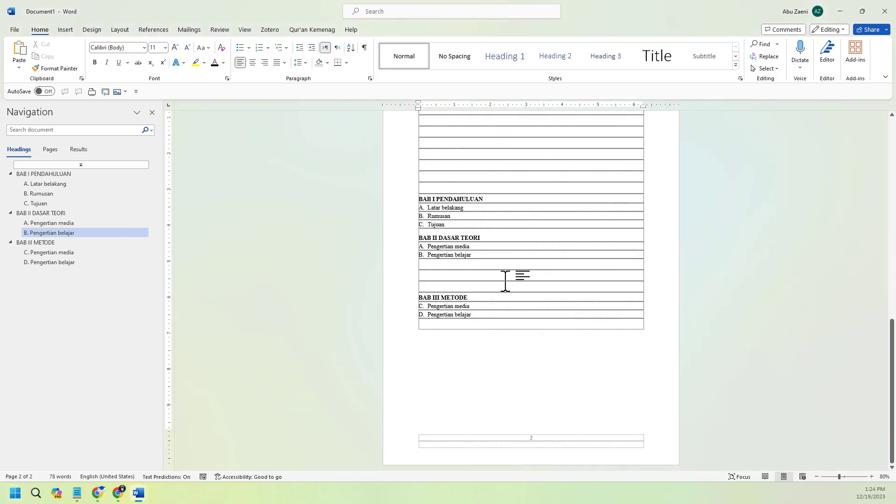
{"action": "key", "text": "Return"}
{"action": "key", "text": "Return"}
{"action": "key", "text": "Return"}
{"action": "key", "text": "Return"}
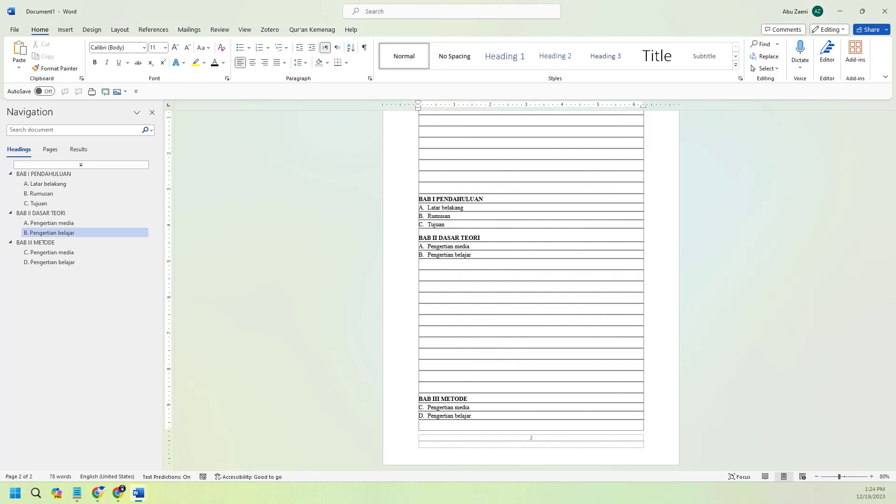
Update only the page numbers of the table of contents on the first page.
{"action": "scroll", "coordinate": [516, 322], "scroll_direction": "down", "scroll_amount": 2}
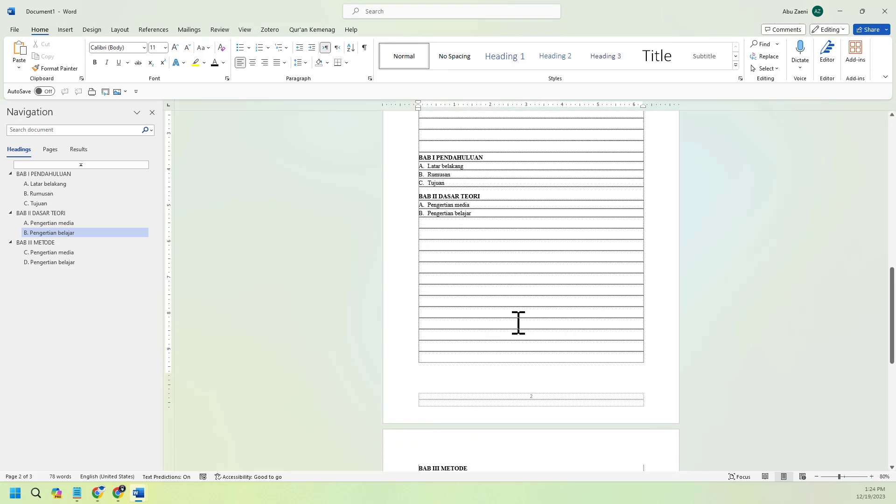
{"action": "scroll", "coordinate": [523, 310], "scroll_direction": "up", "scroll_amount": 3}
{"action": "scroll", "coordinate": [523, 310], "scroll_direction": "up", "scroll_amount": 8}
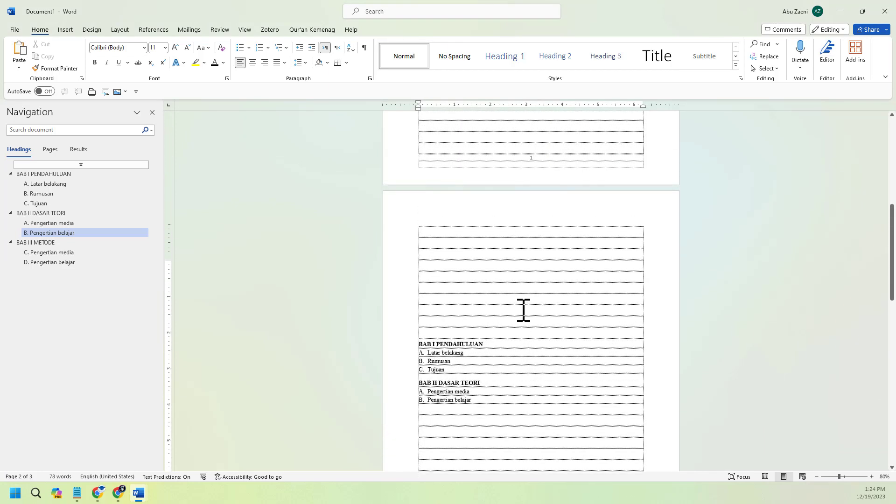
{"action": "scroll", "coordinate": [521, 303], "scroll_direction": "up", "scroll_amount": 6}
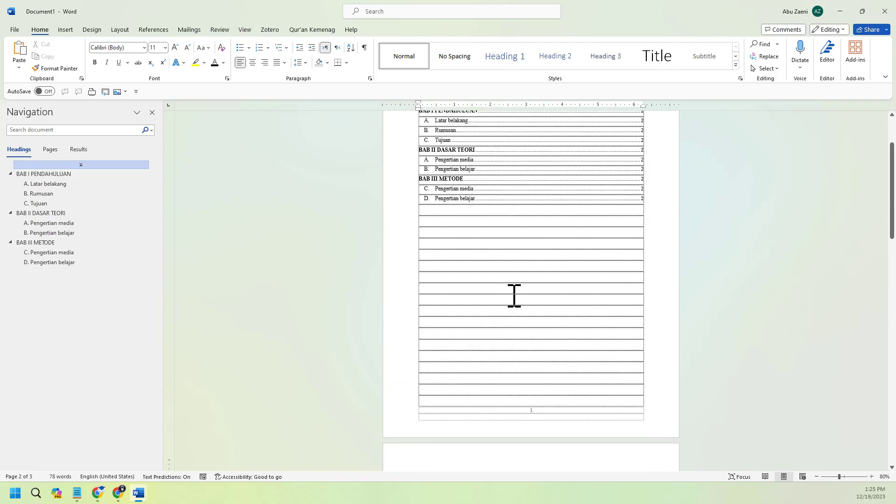
{"action": "scroll", "coordinate": [633, 280], "scroll_direction": "up", "scroll_amount": 1}
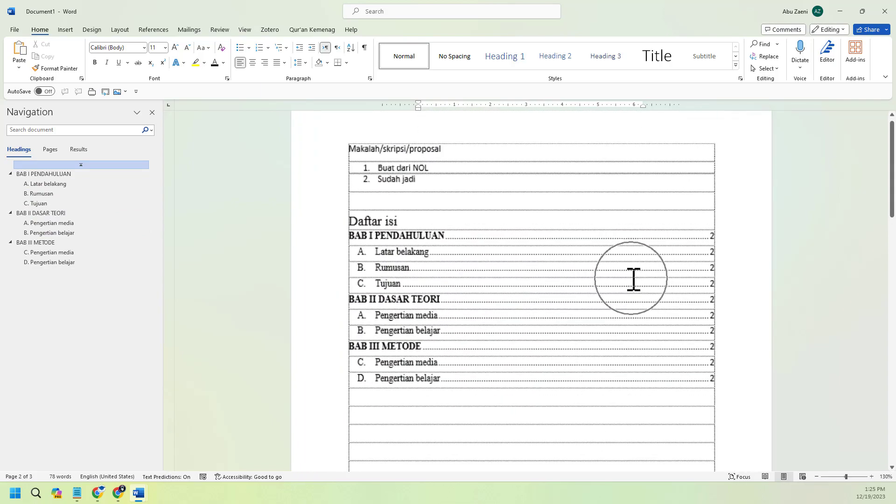
{"action": "left_click", "coordinate": [486, 234]}
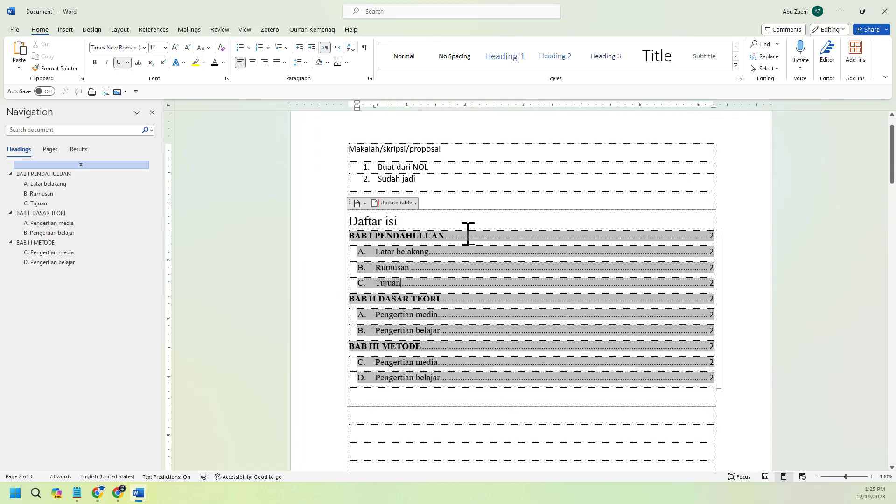
{"action": "left_click", "coordinate": [404, 203]}
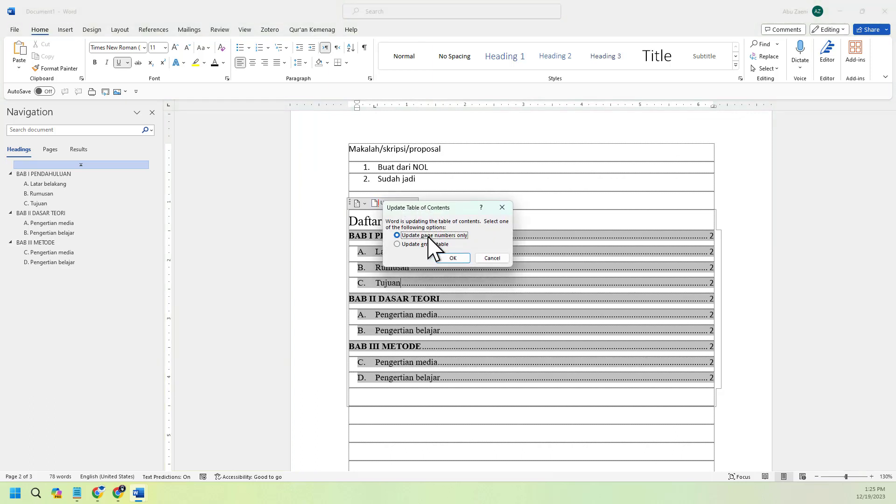
{"action": "left_click", "coordinate": [451, 258]}
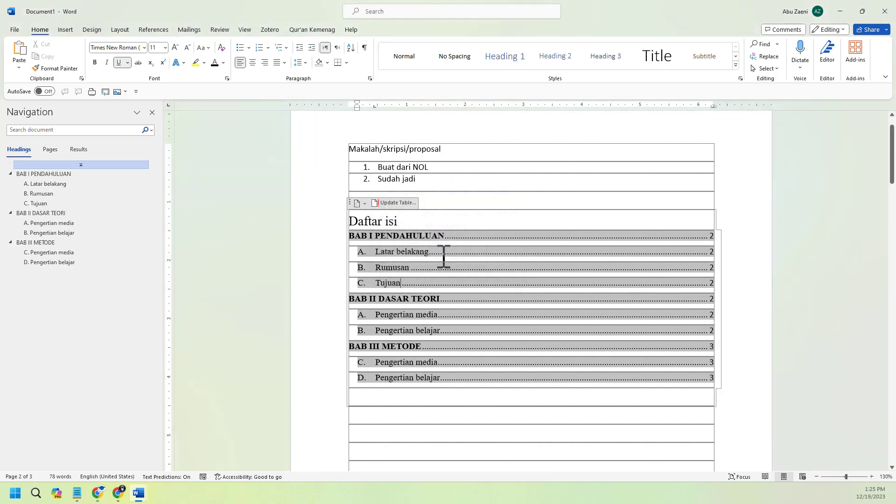